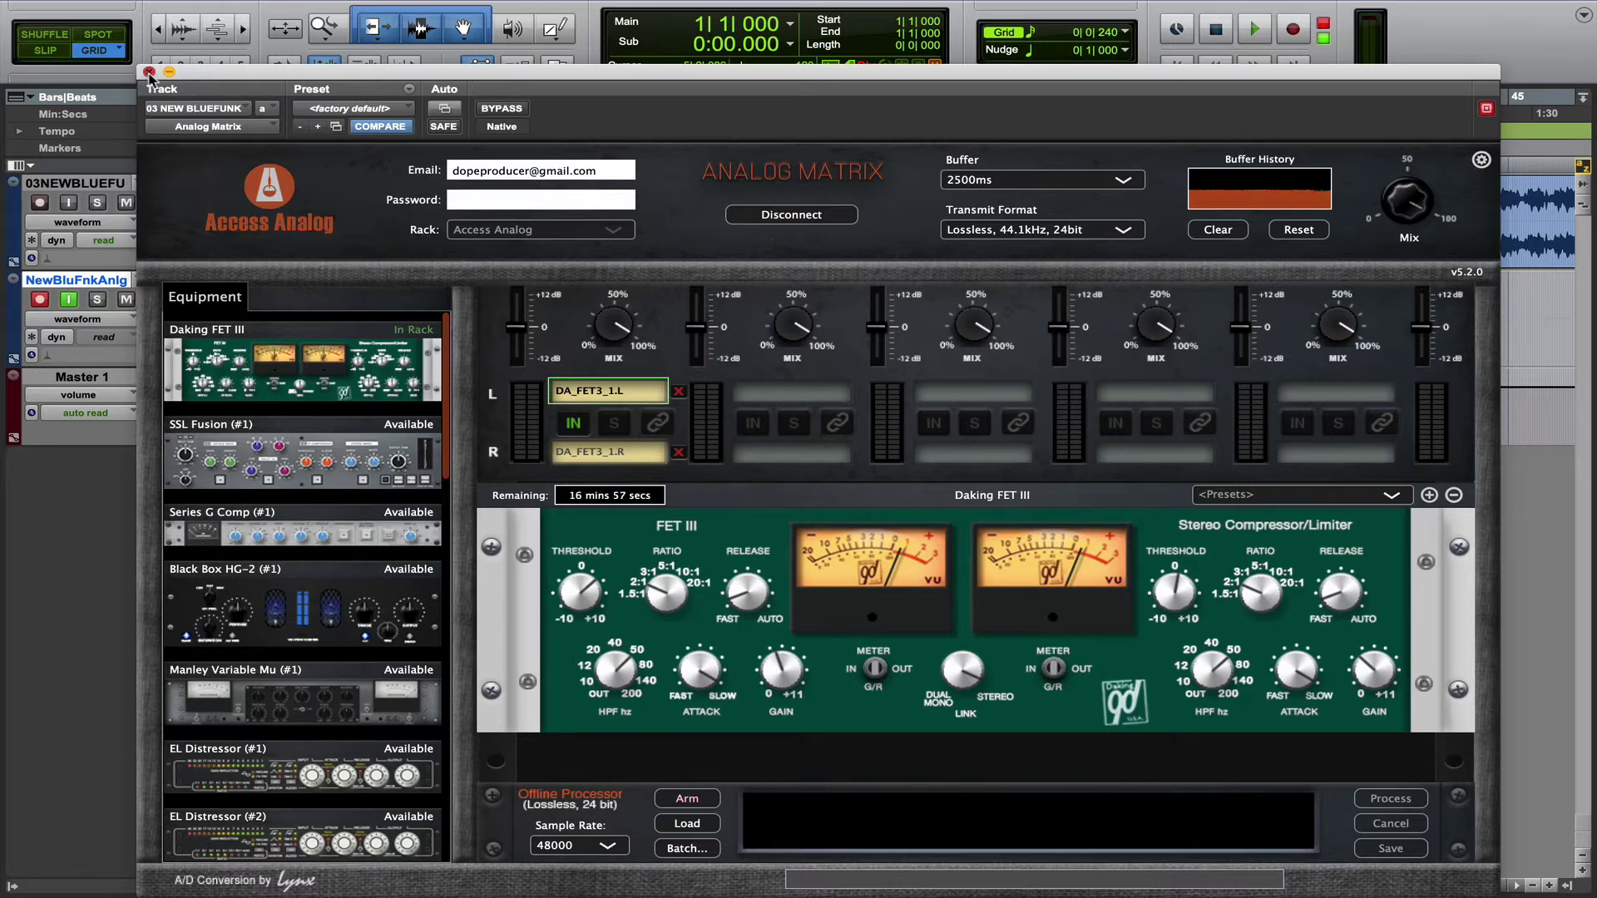
# - Close the Analog Matrix plug-in window to bring the Edit window's tracks back into view
pyautogui.click(148, 72)
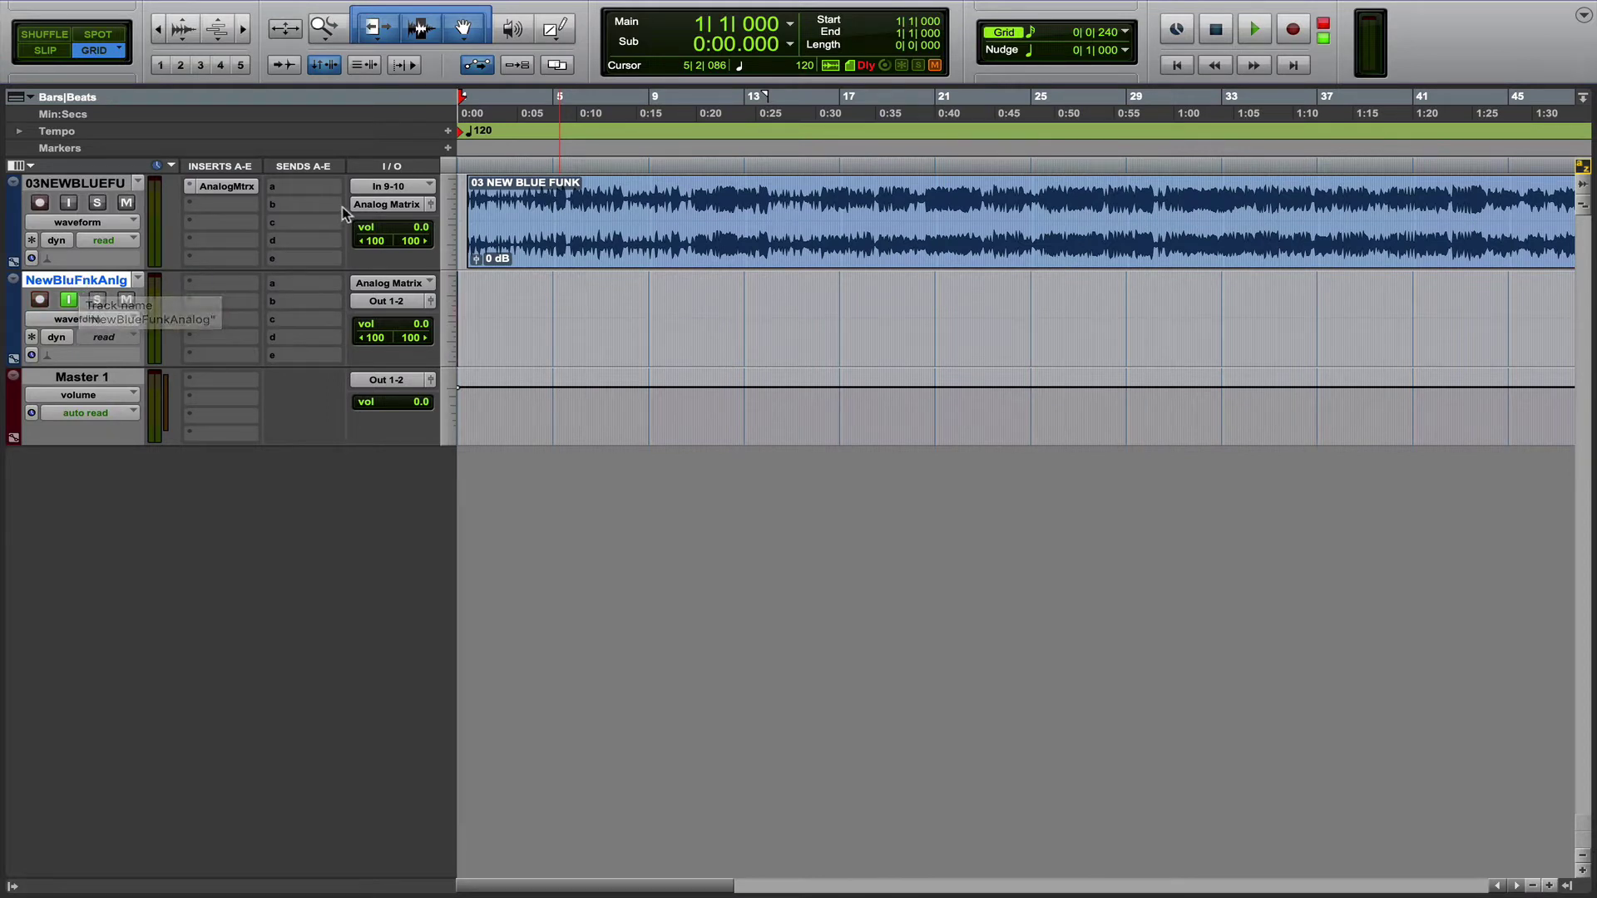
# - Route the 03 New Blue Funk track's output to the Analog Matrix (Stereo) bus
pyautogui.click(97, 185)
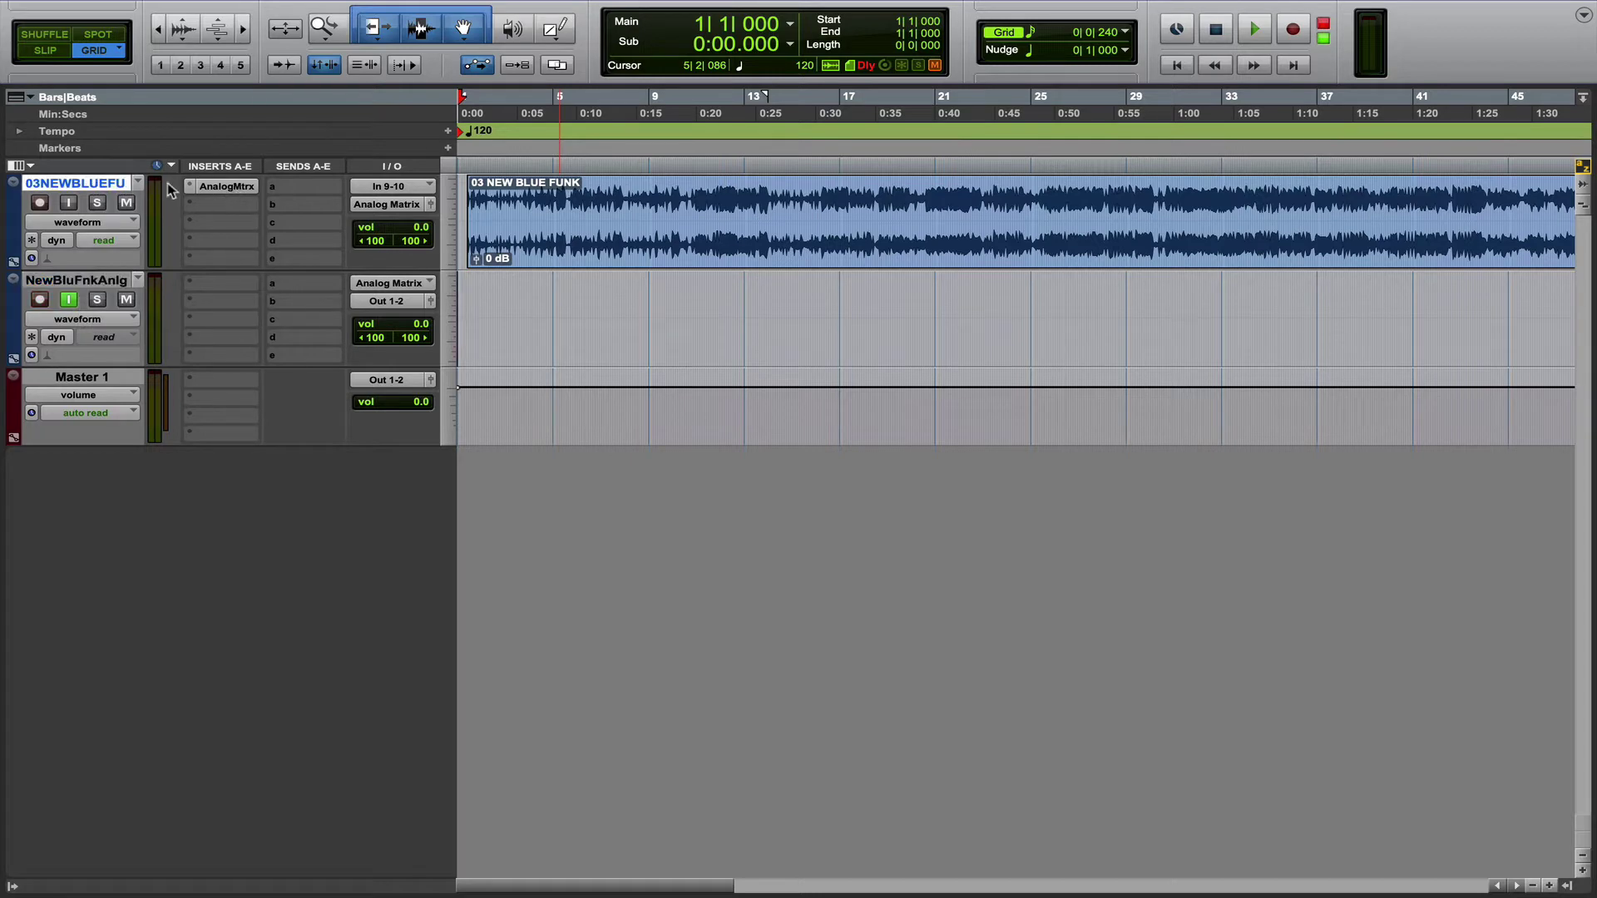
pyautogui.click(217, 188)
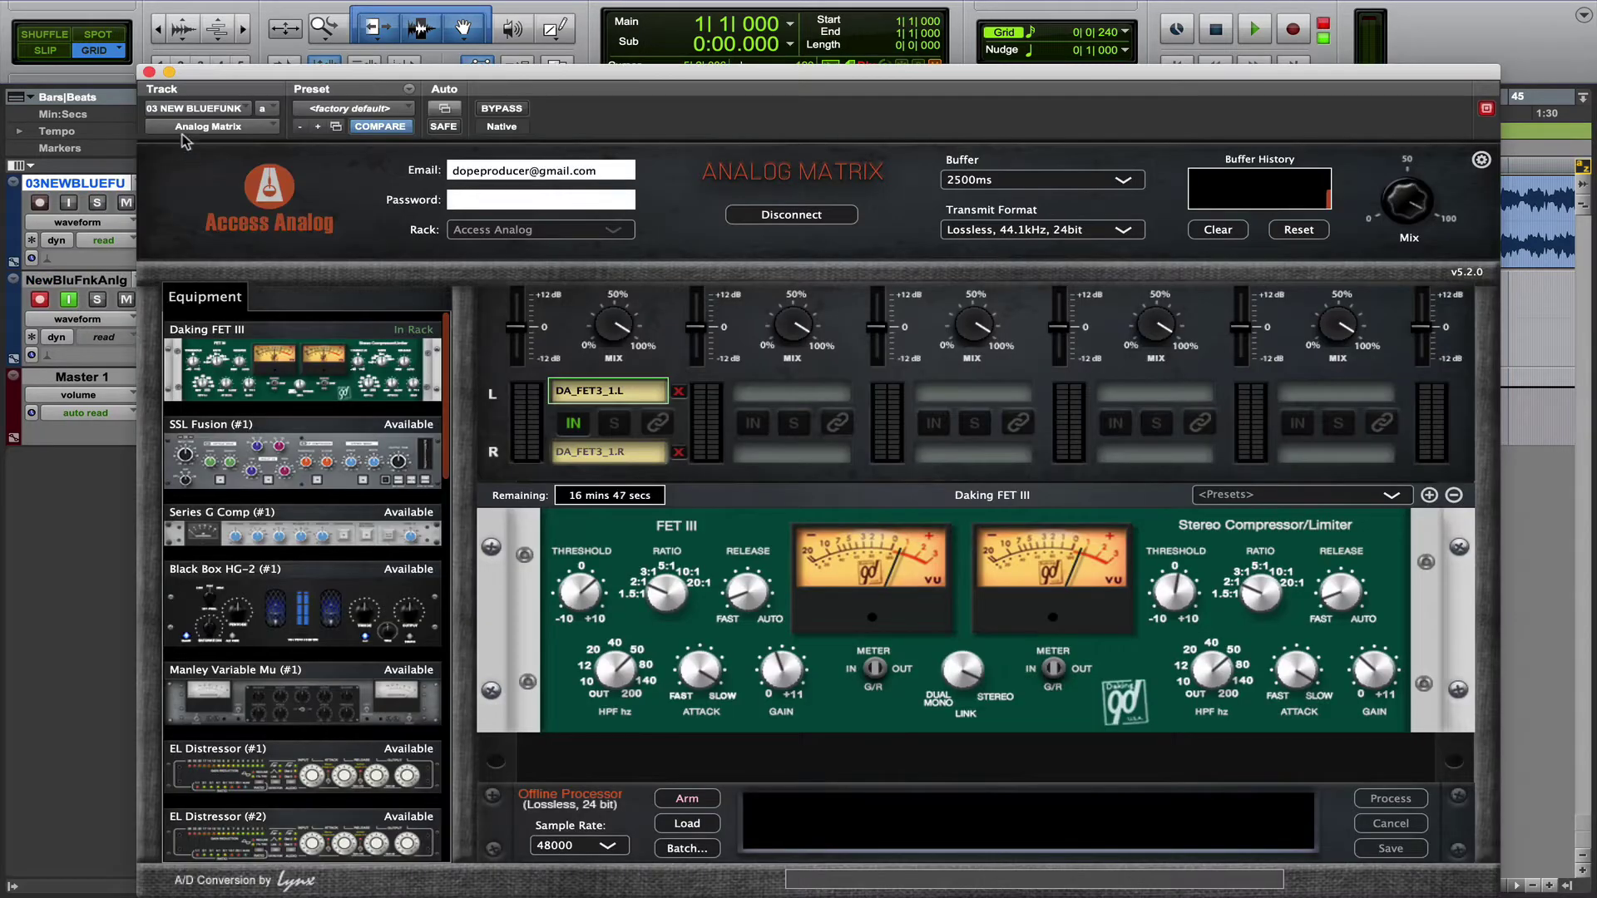
pyautogui.click(147, 69)
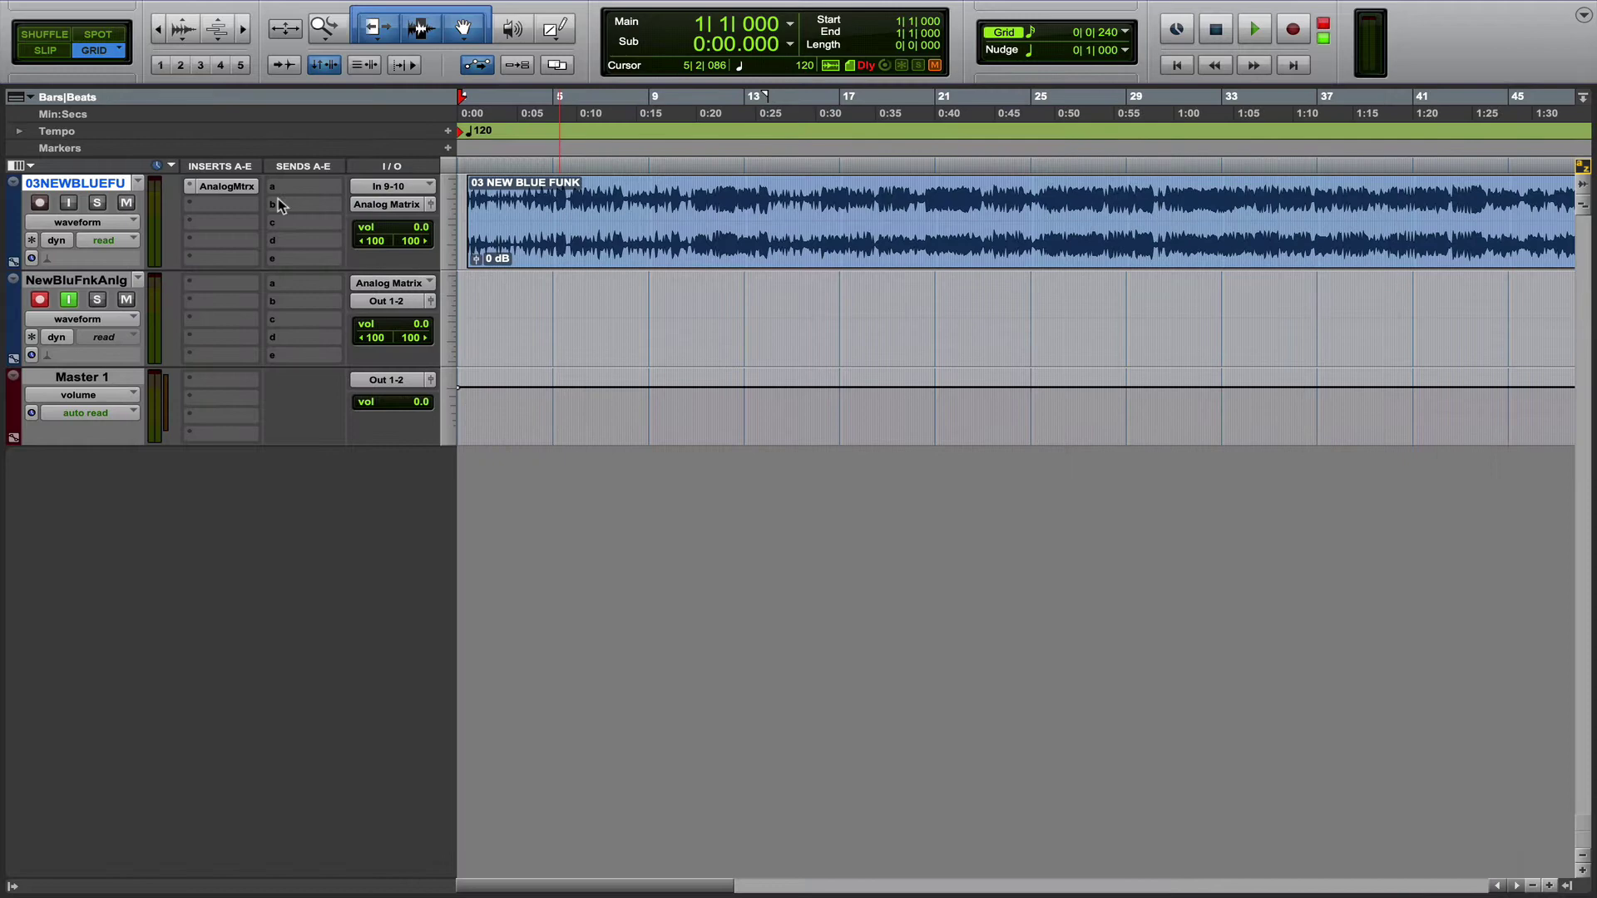
pyautogui.click(369, 204)
pyautogui.moveTo(399, 222)
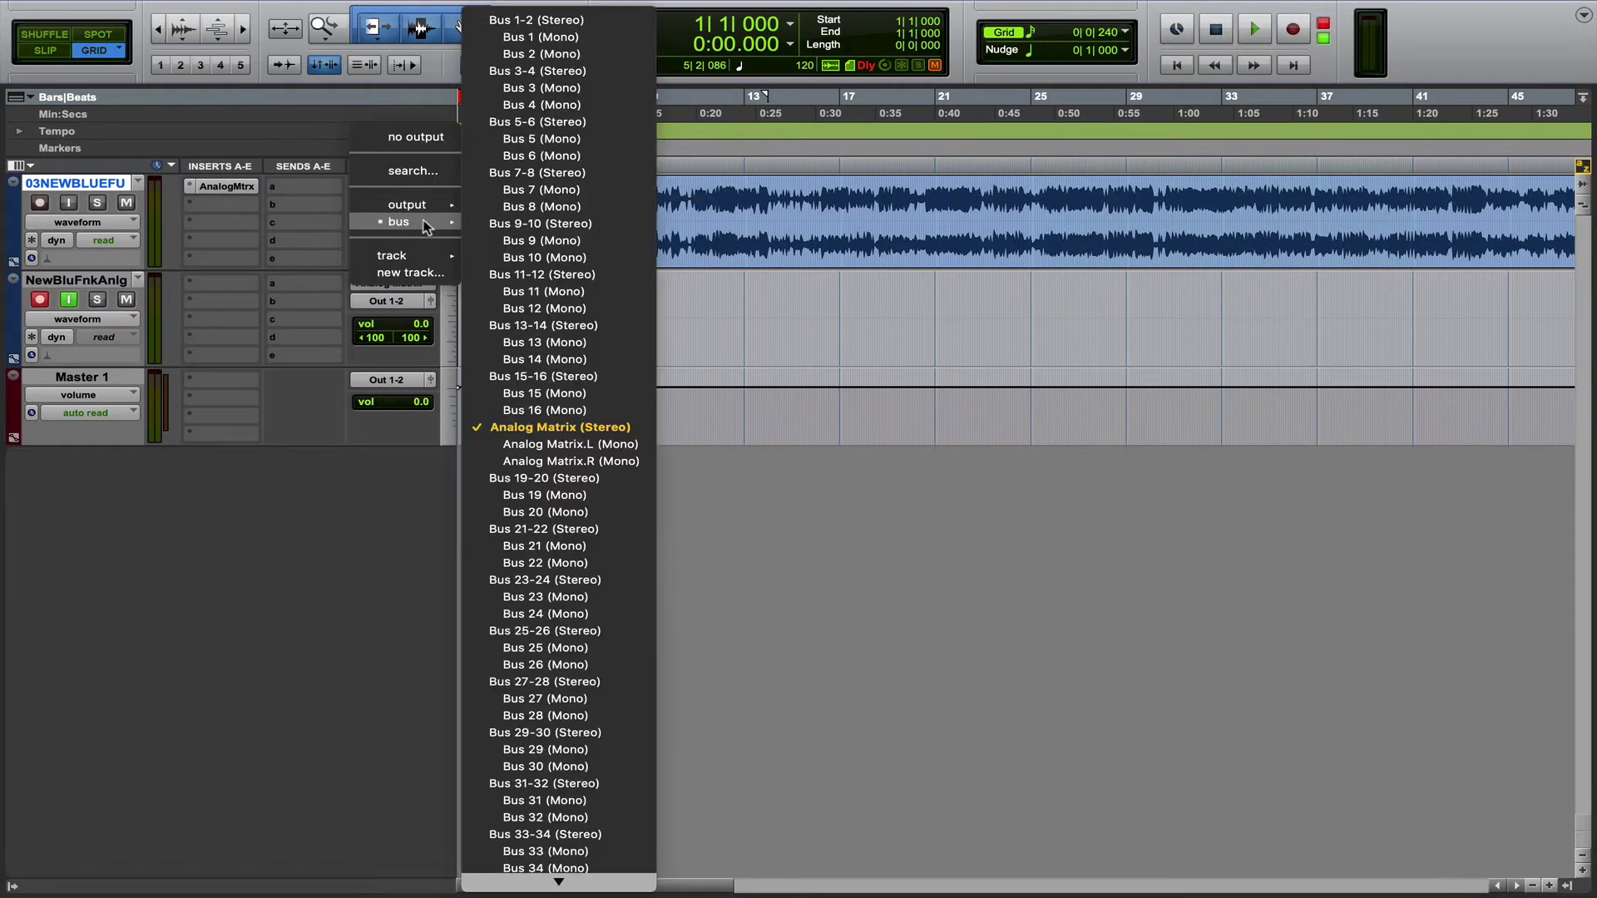
pyautogui.click(529, 422)
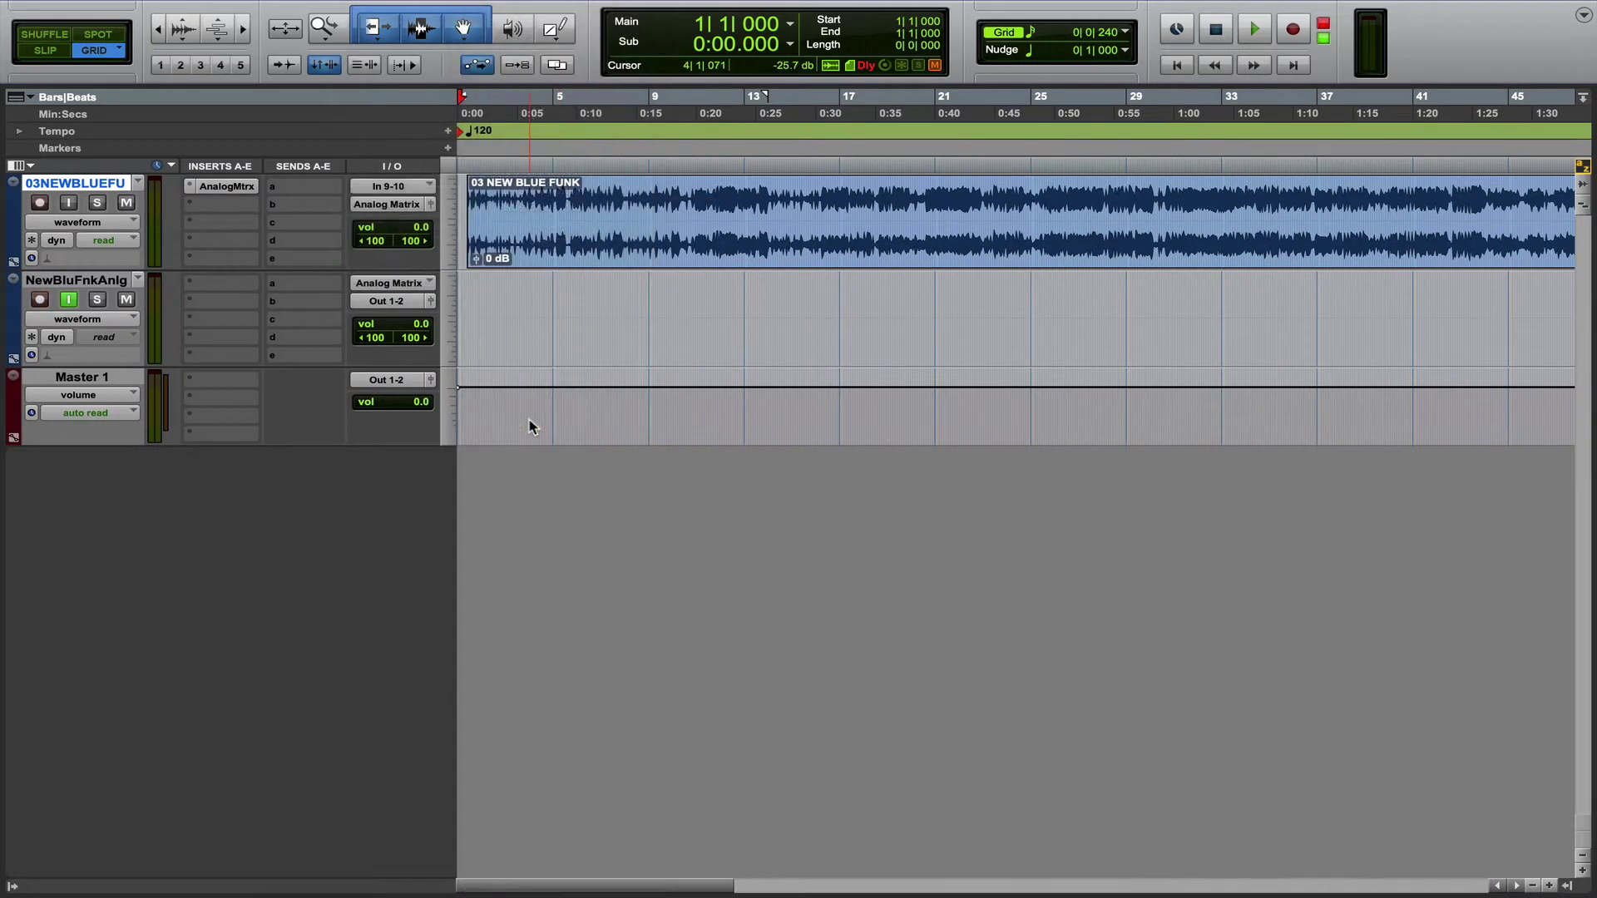
# - Set the NewBluFnkAnlg track's input to the Analog Matrix (Stereo) bus
pyautogui.click(89, 283)
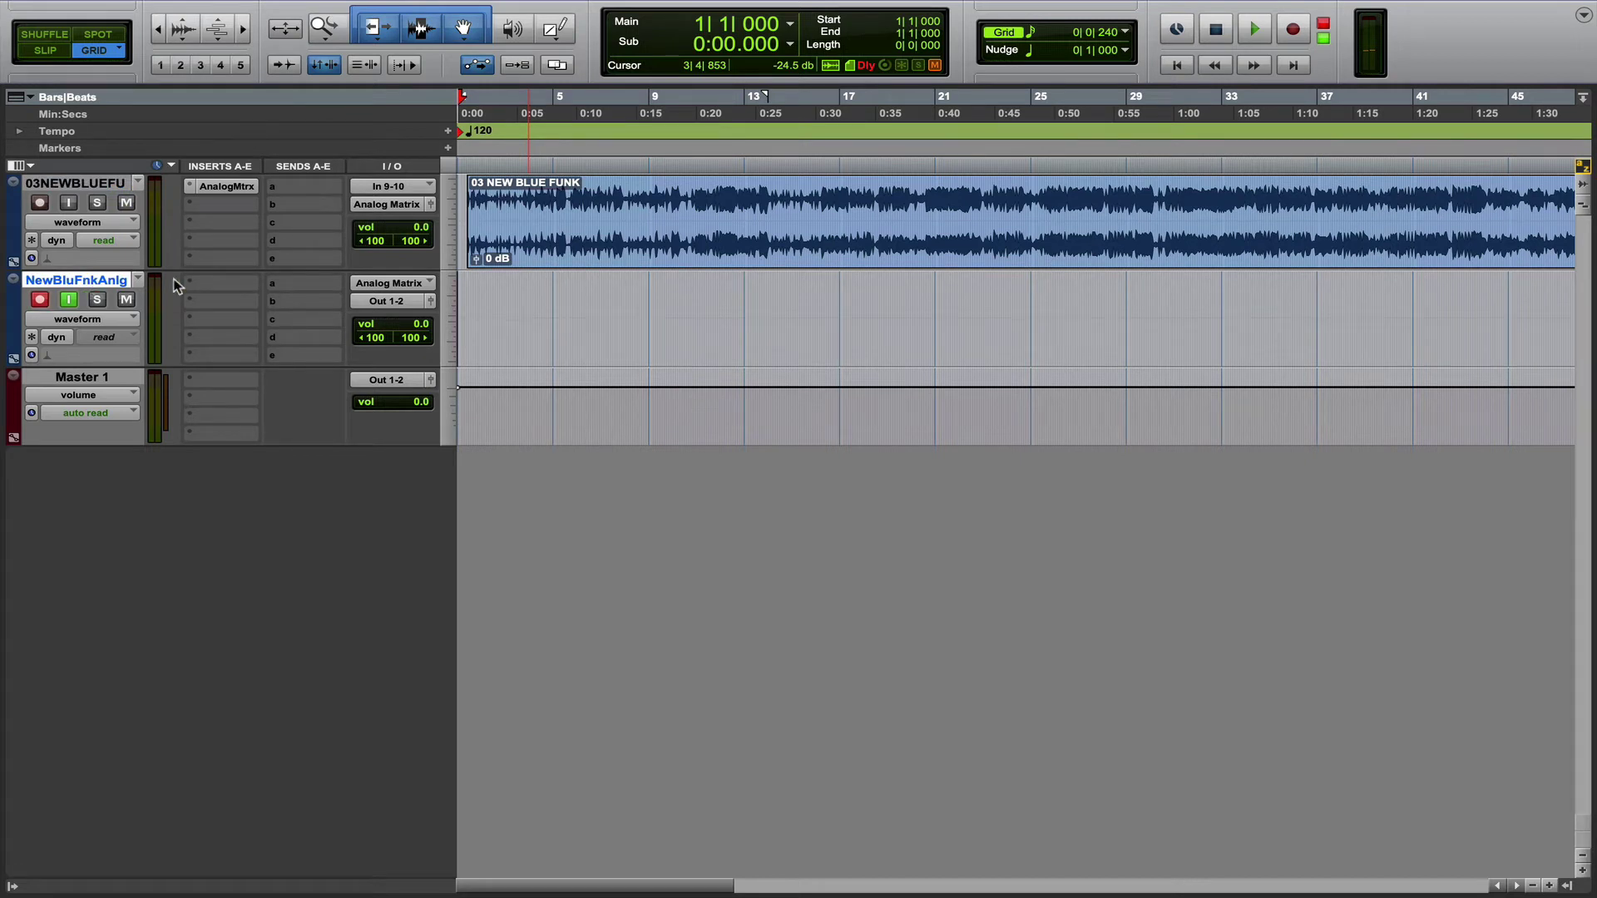
pyautogui.click(367, 284)
pyautogui.moveTo(378, 299)
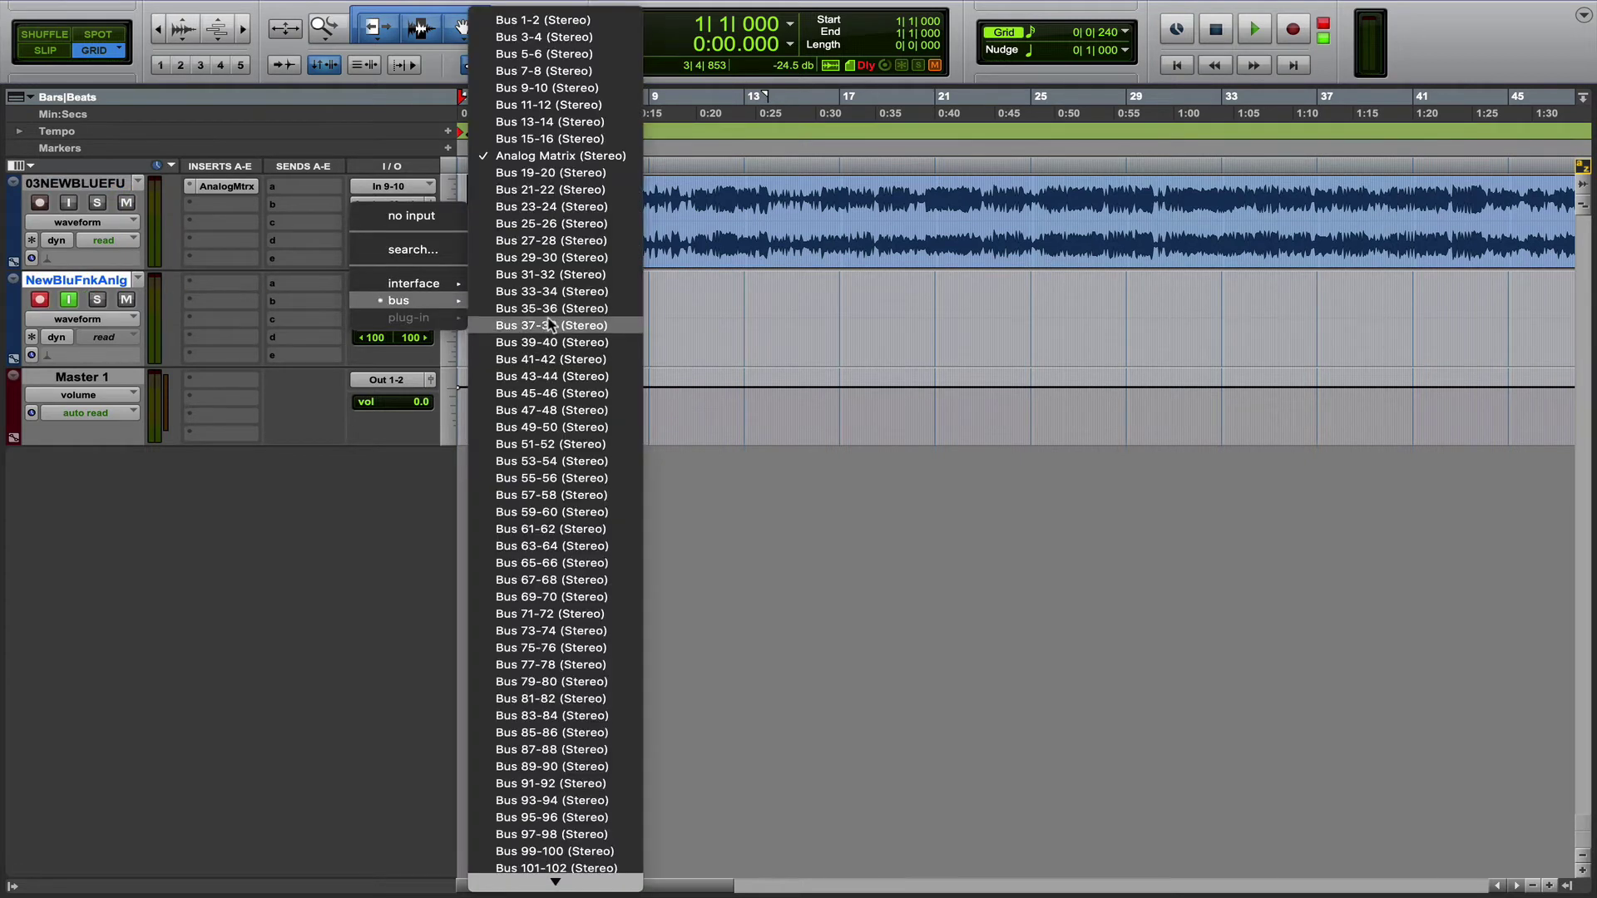
pyautogui.click(547, 159)
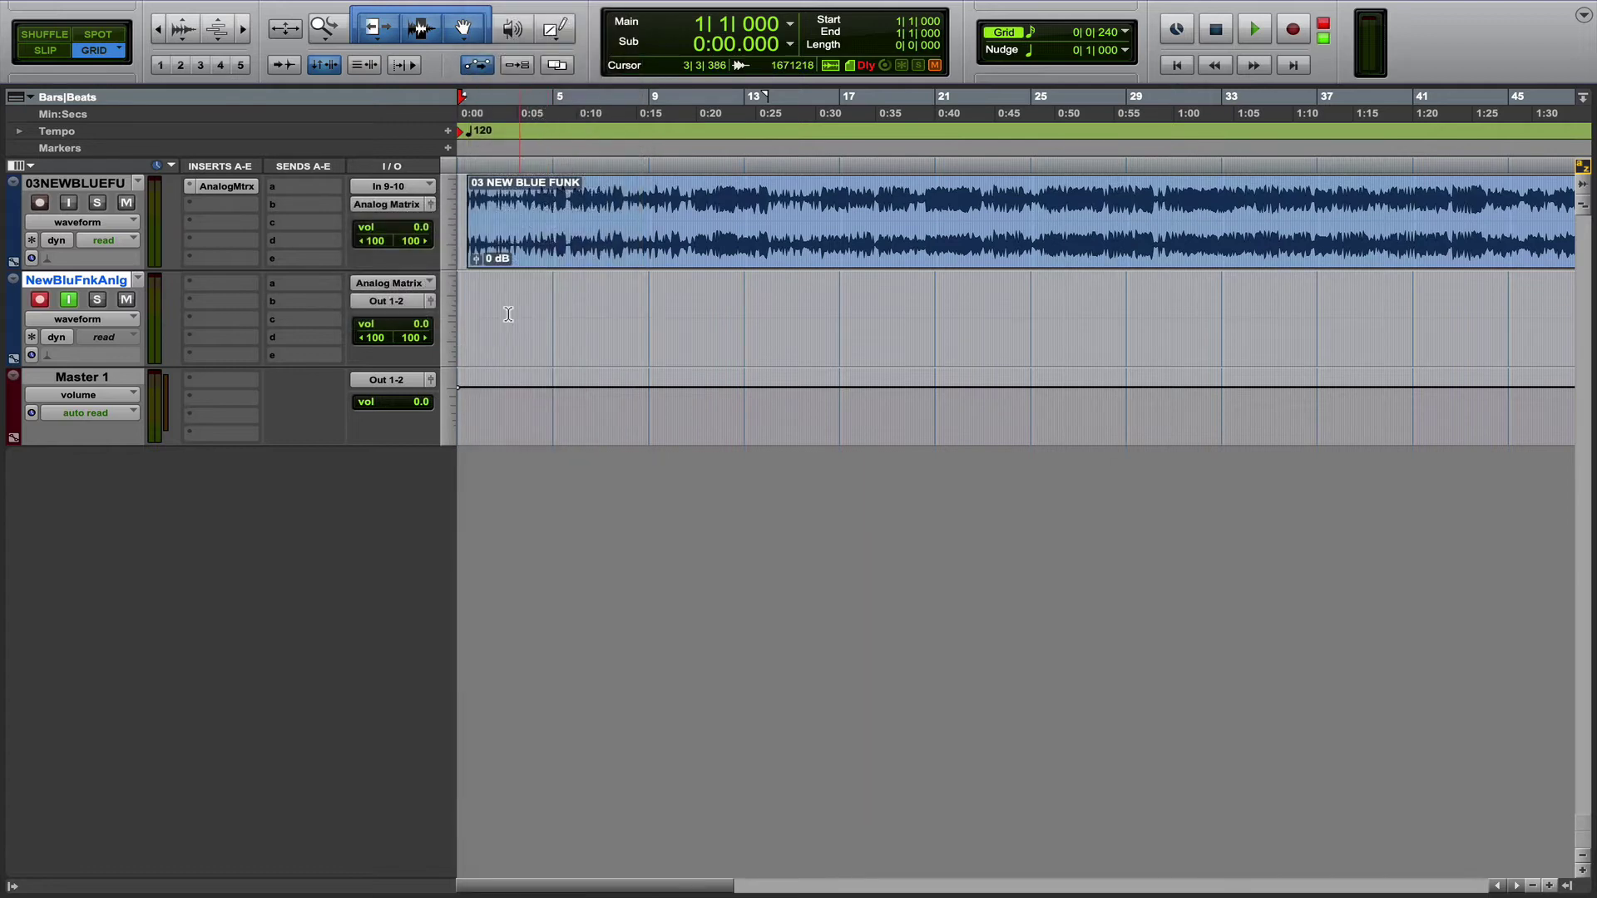
# - Start recording onto NewBluFnkAnlg with Cmd+Space and open the track 1 AnalogMtrx insert window
pyautogui.press('super+space')
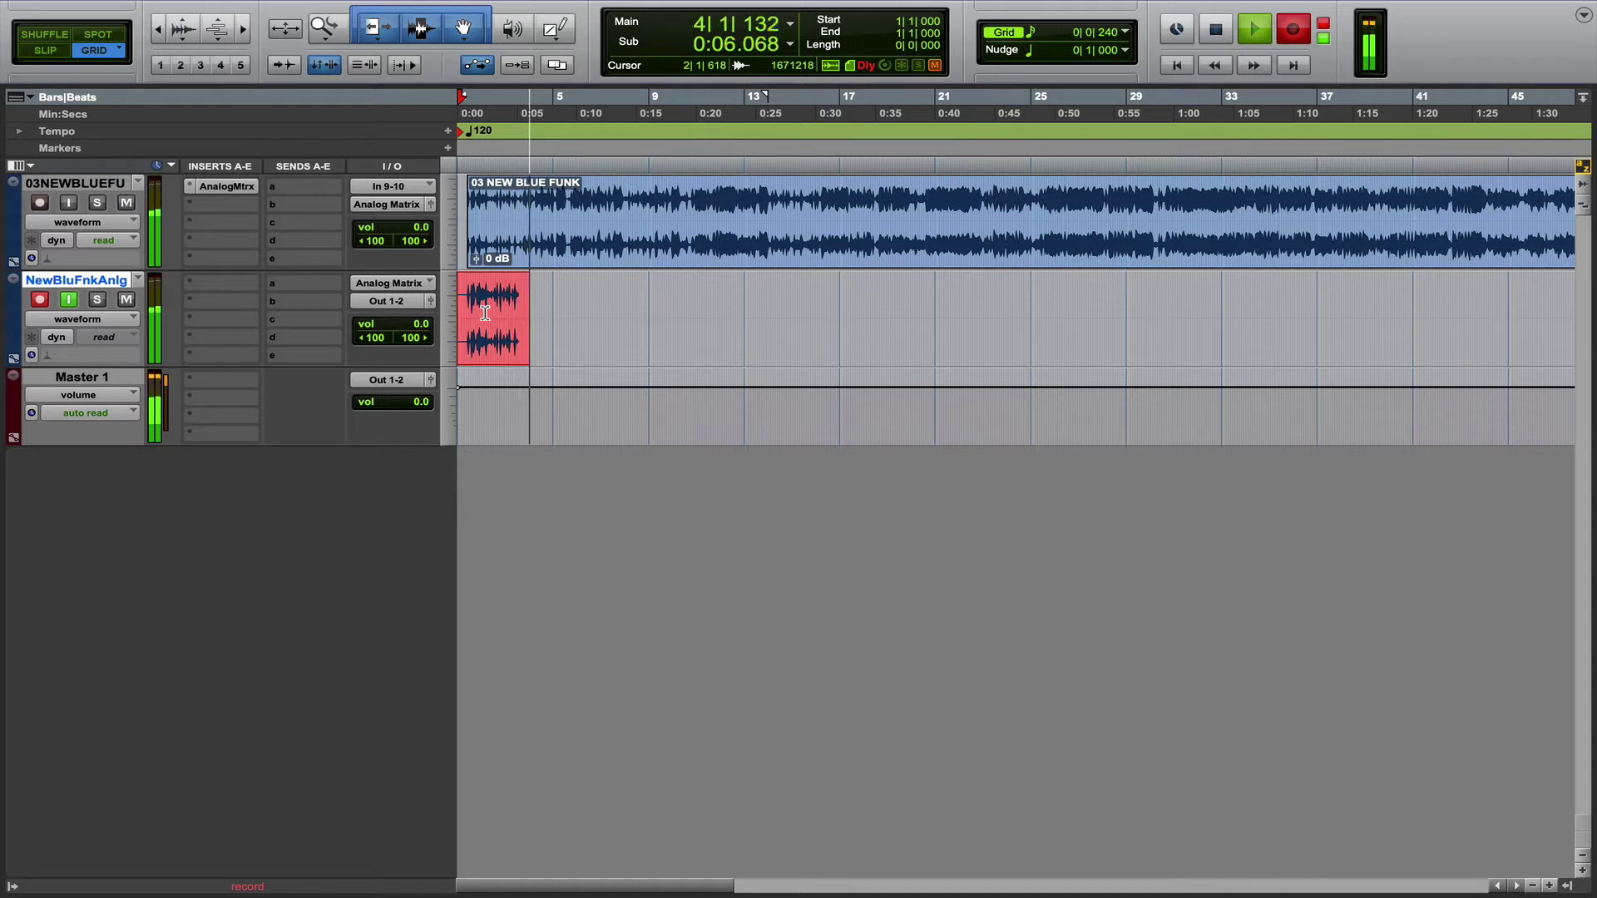
pyautogui.click(227, 188)
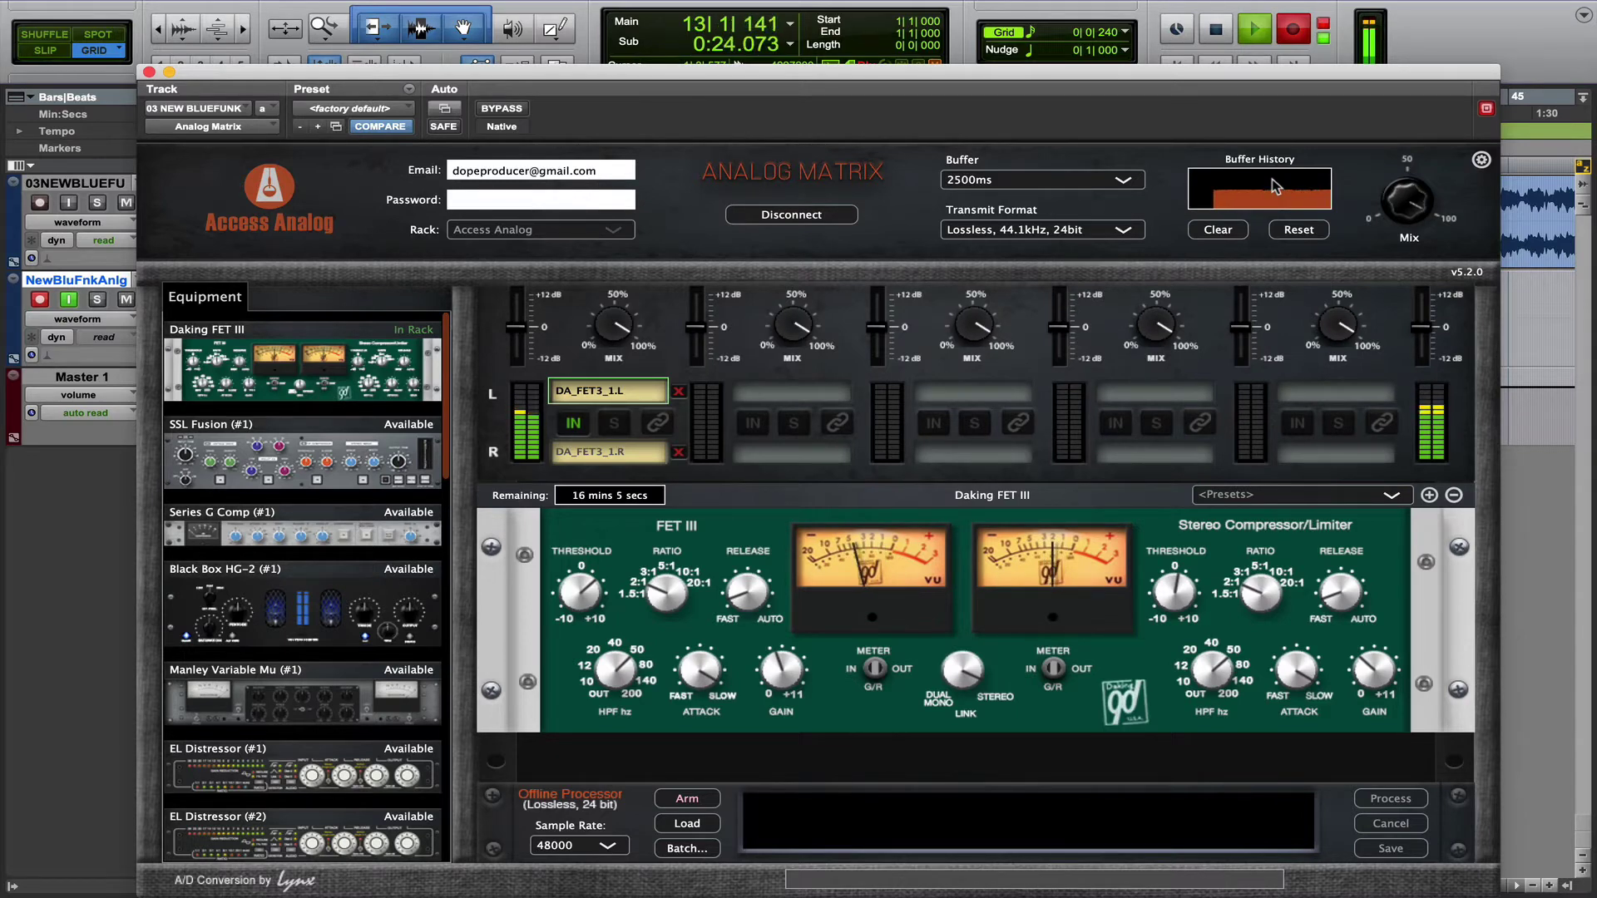
# - Keep recording past 1:15 while closing, reopening, and finally closing the Analog Matrix window
pyautogui.click(150, 72)
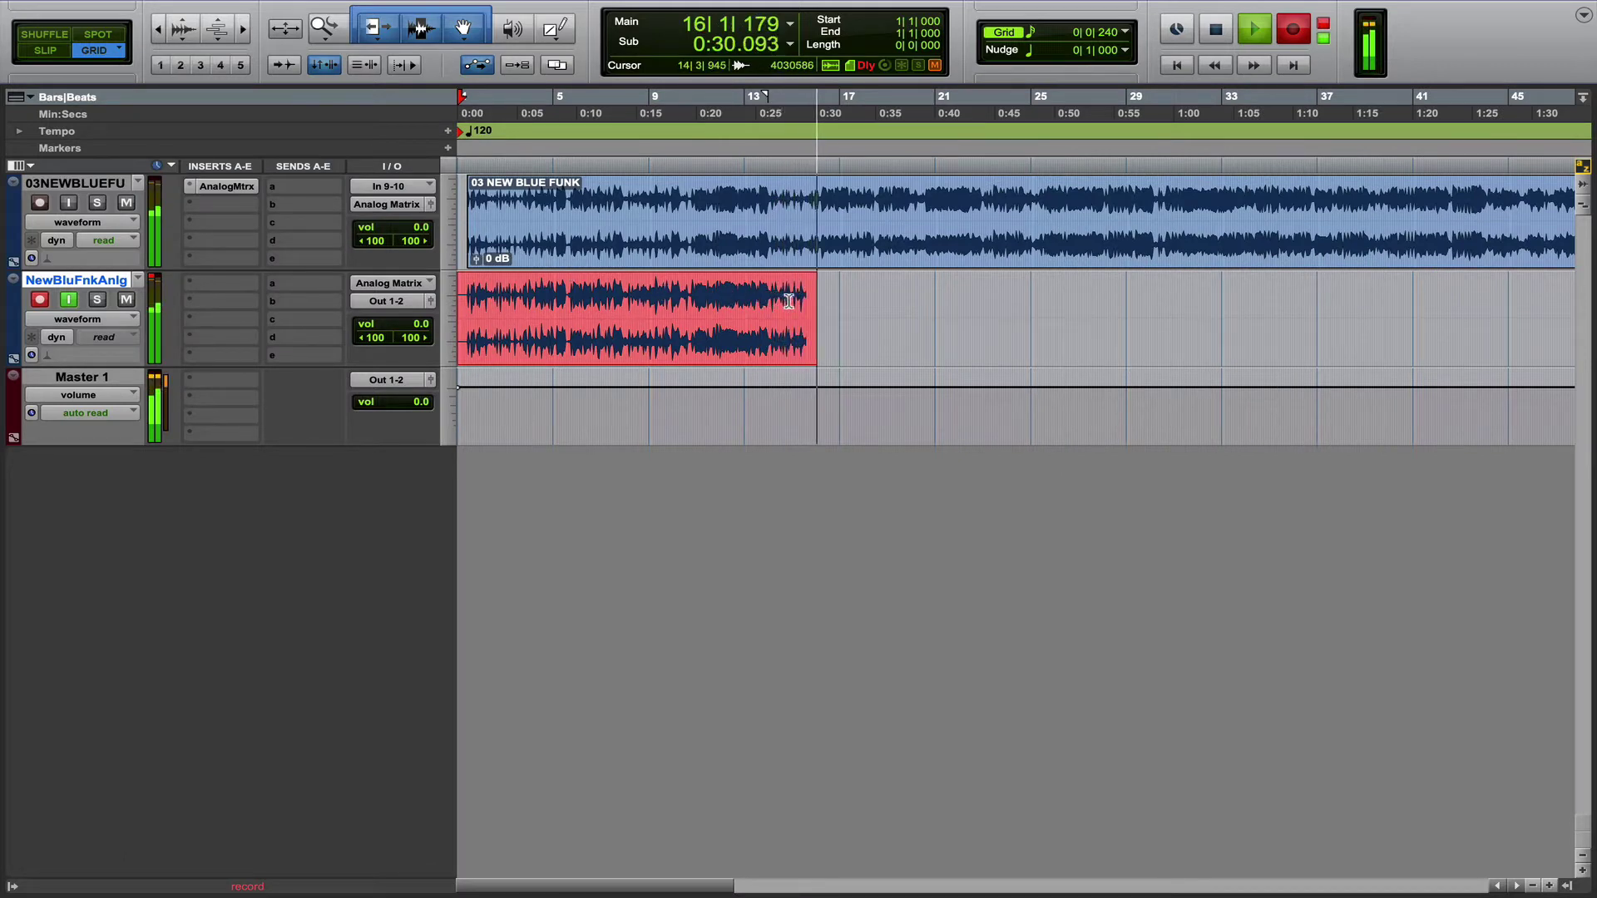
pyautogui.click(218, 186)
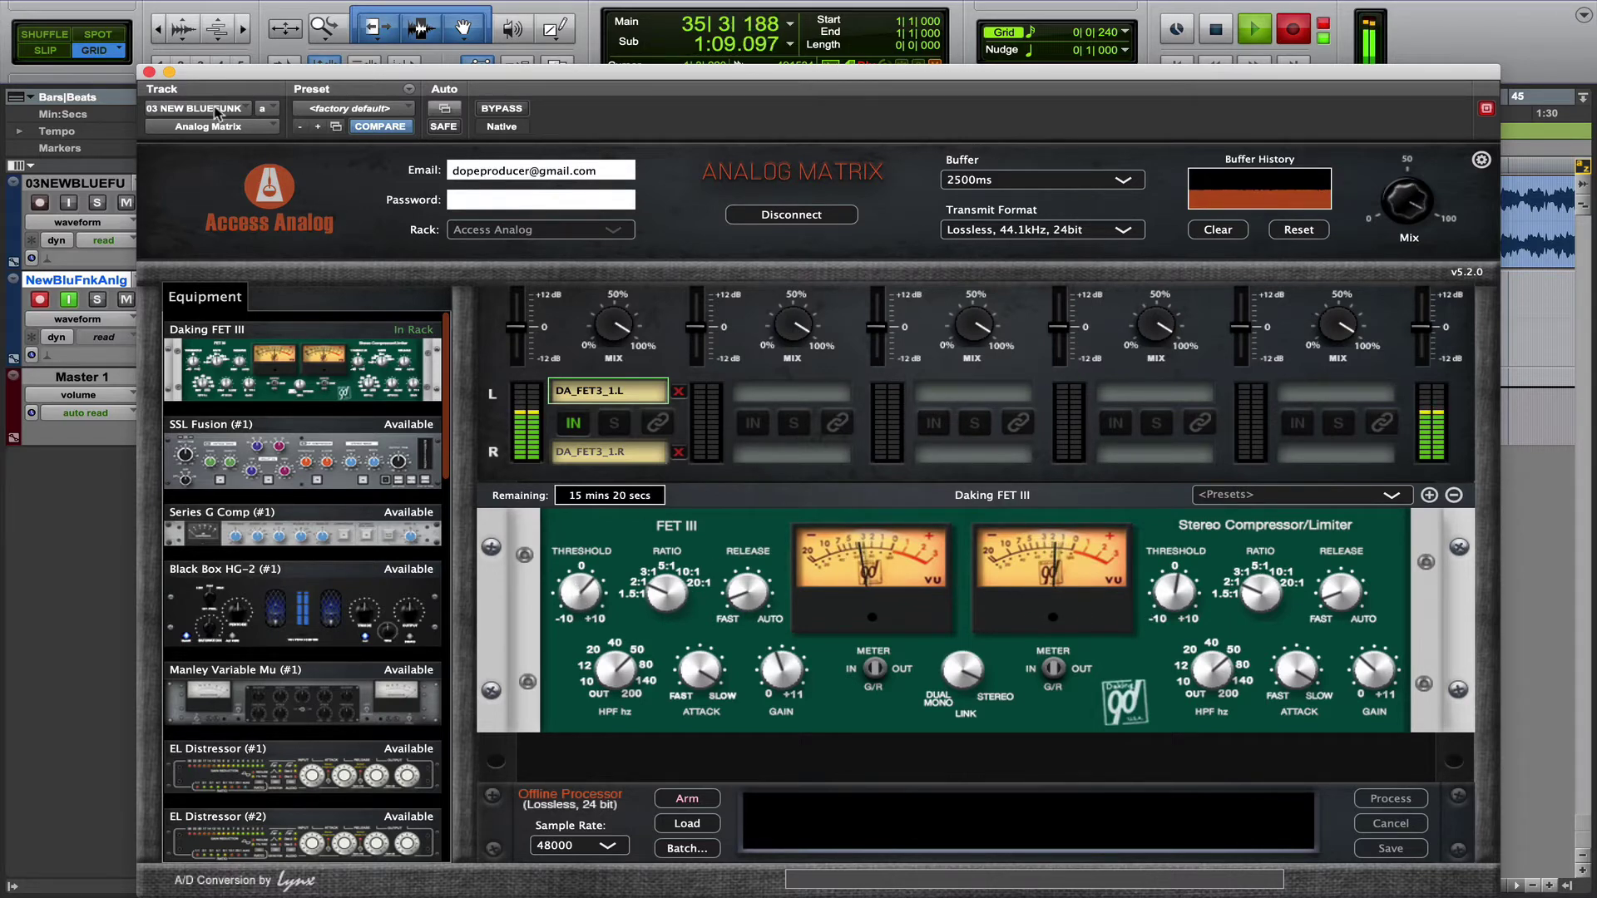
pyautogui.click(149, 71)
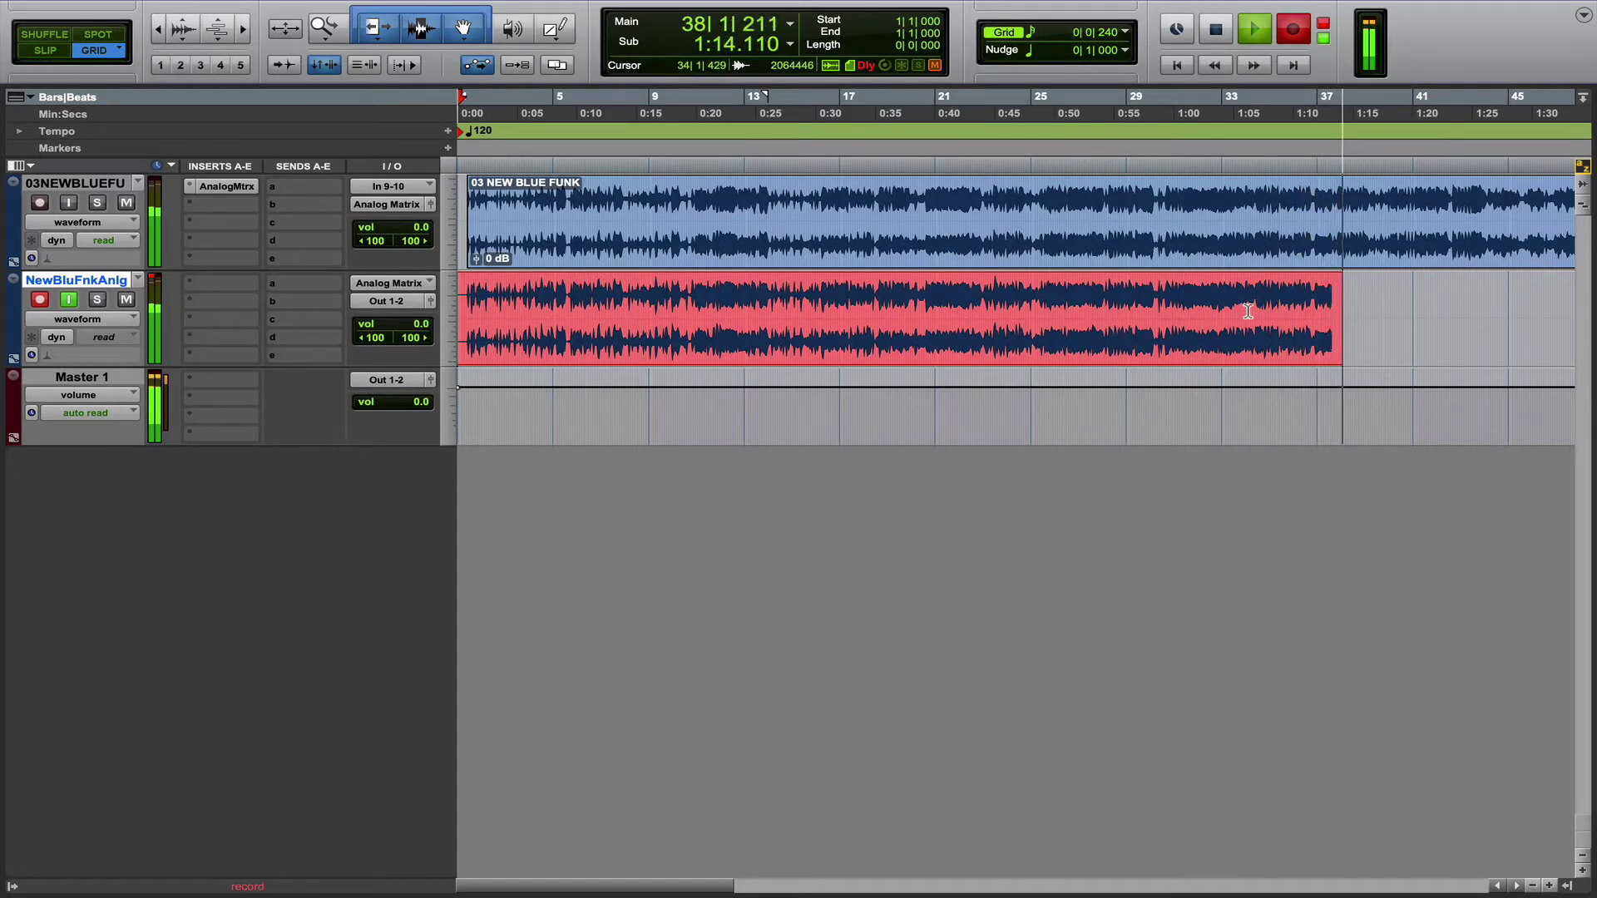
# - Keep recording past 1:50, ending with the Analog Matrix window showing the Daking FET III
pyautogui.click(223, 186)
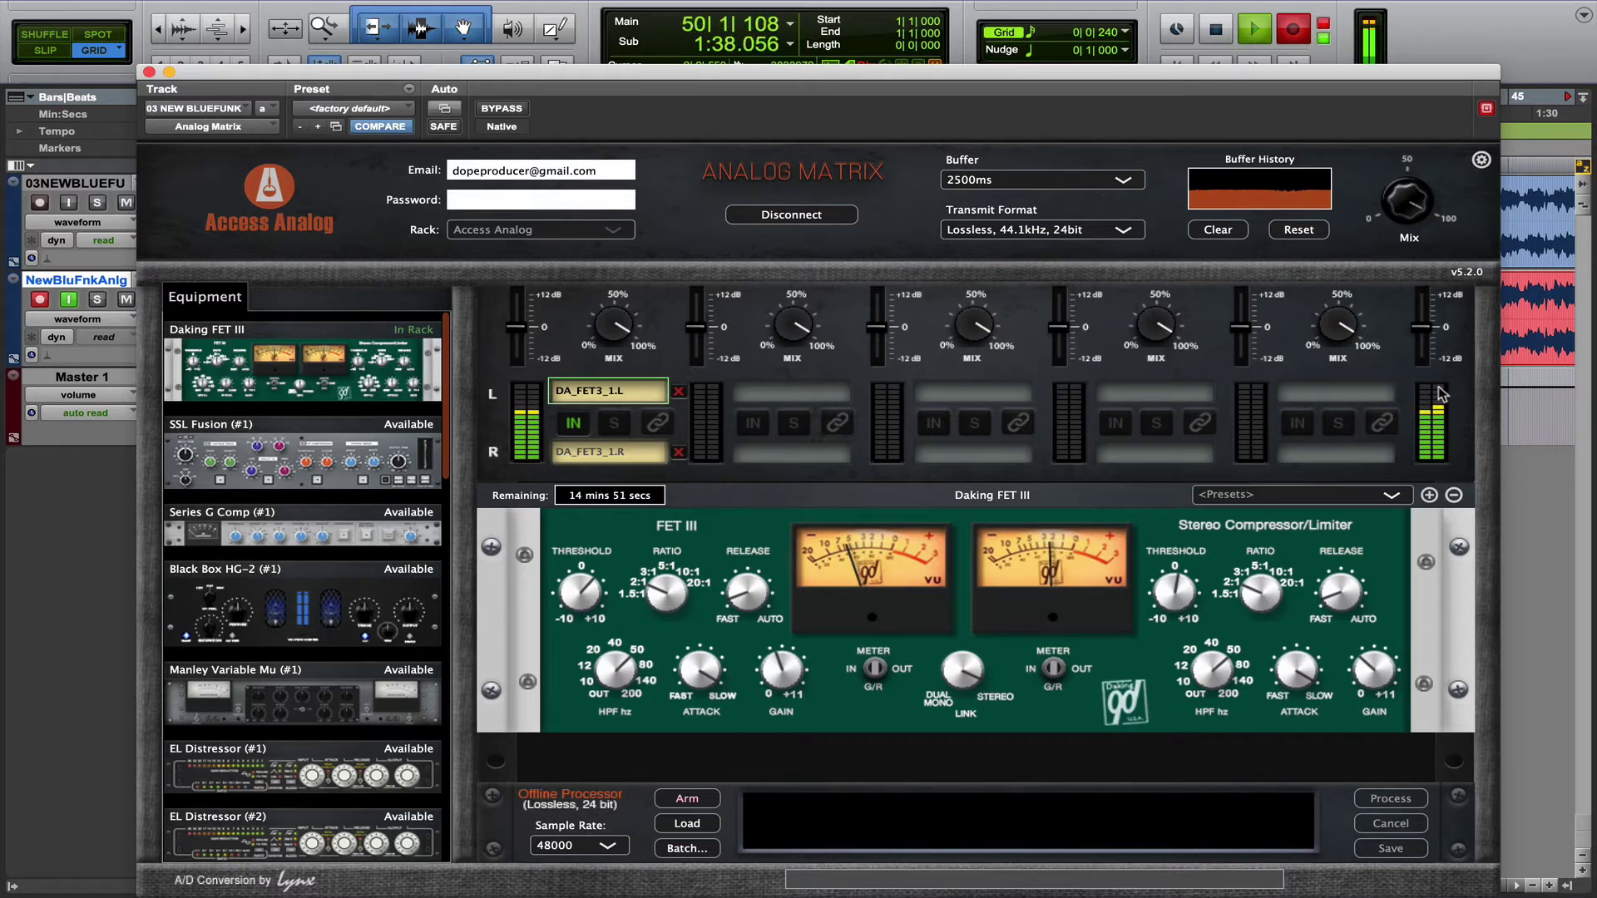
pyautogui.click(149, 71)
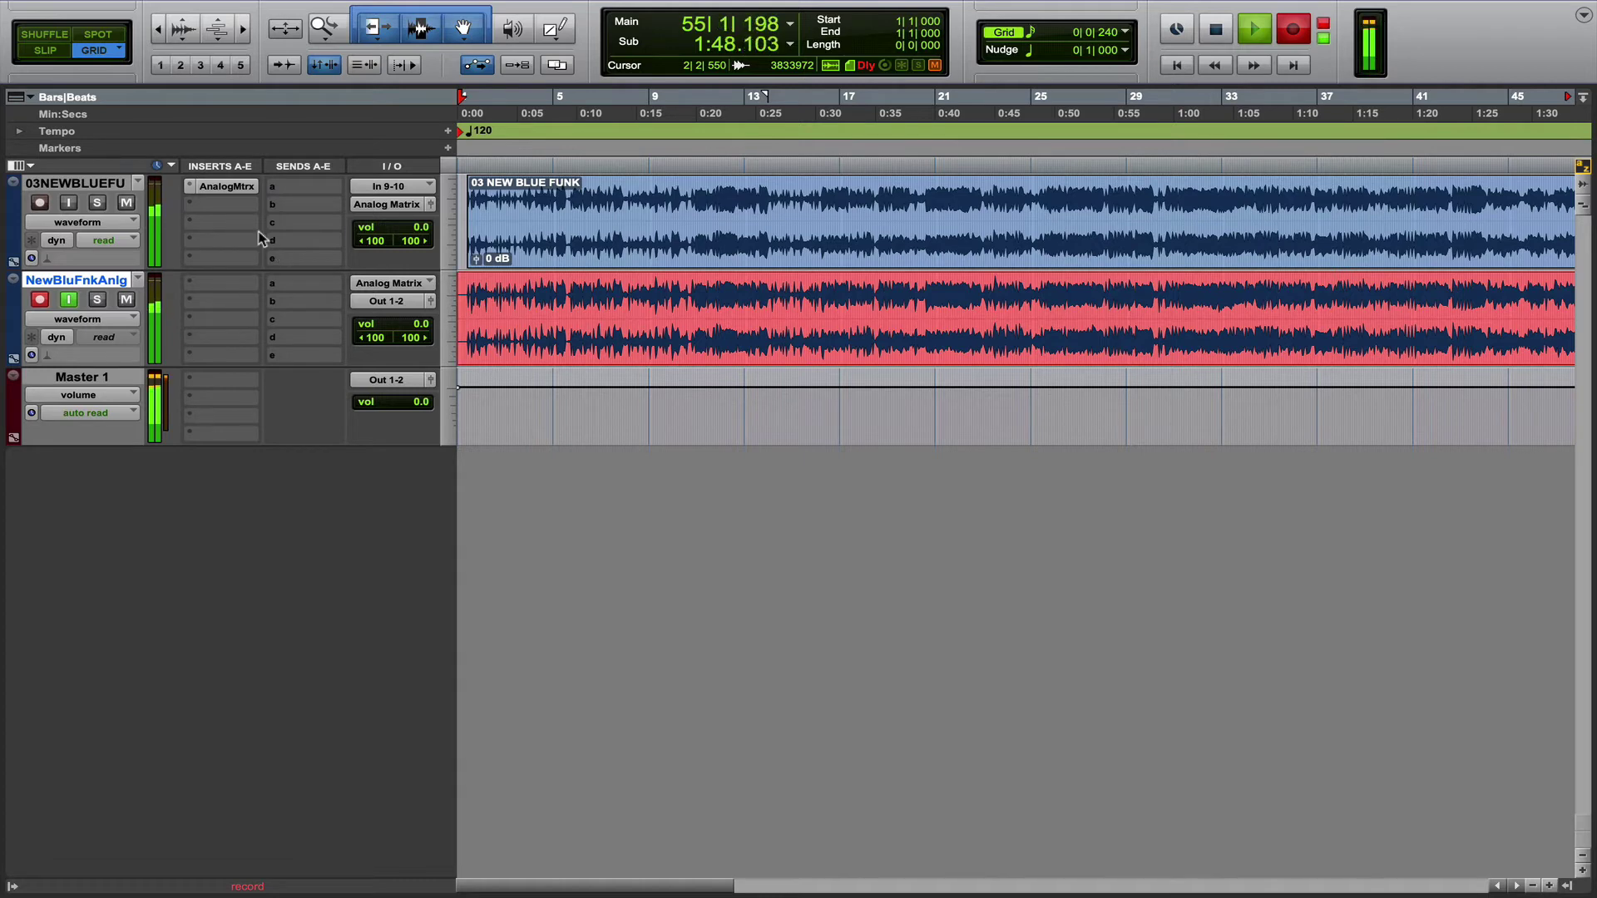
pyautogui.click(227, 186)
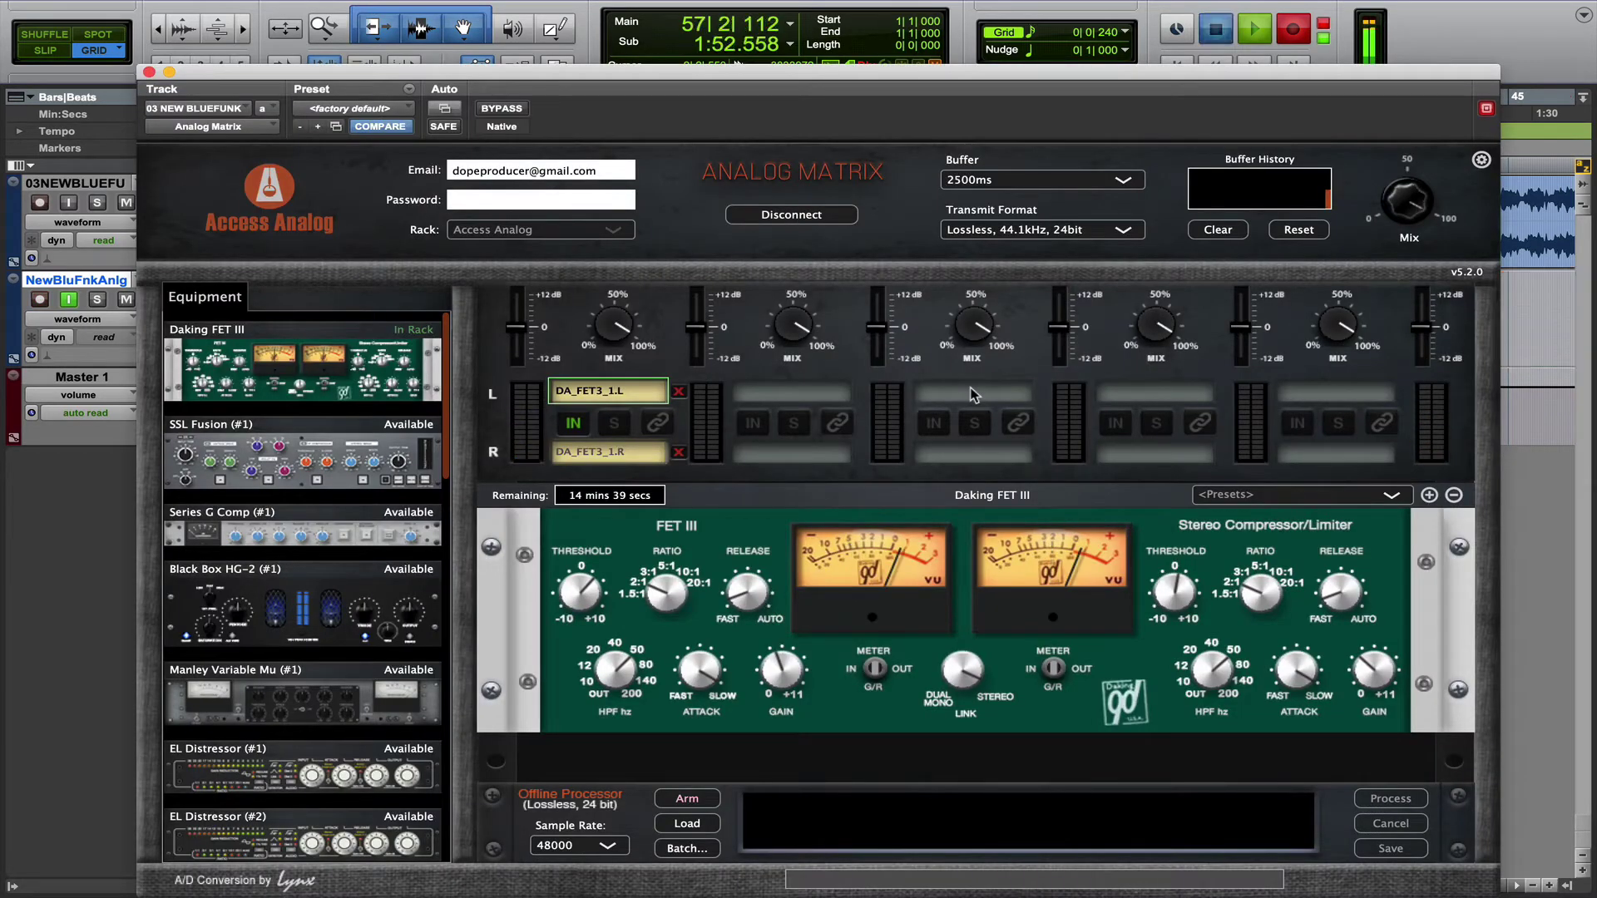
# - Stop the real-time recording pass and reopen the Analog Matrix plug-in window
pyautogui.press('space')
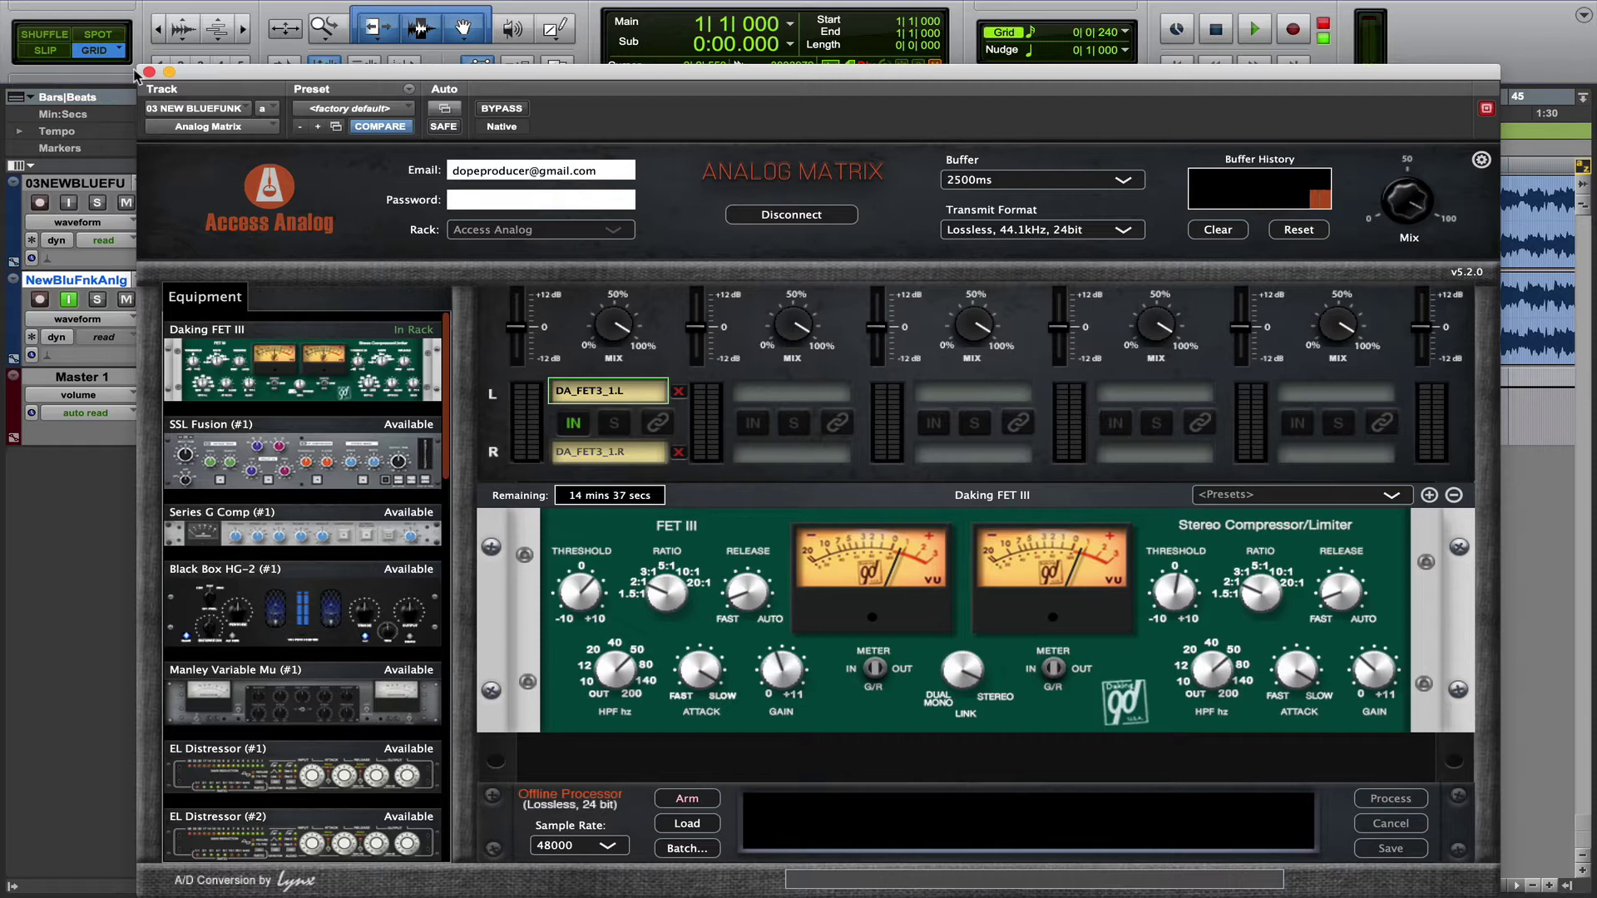
pyautogui.click(150, 72)
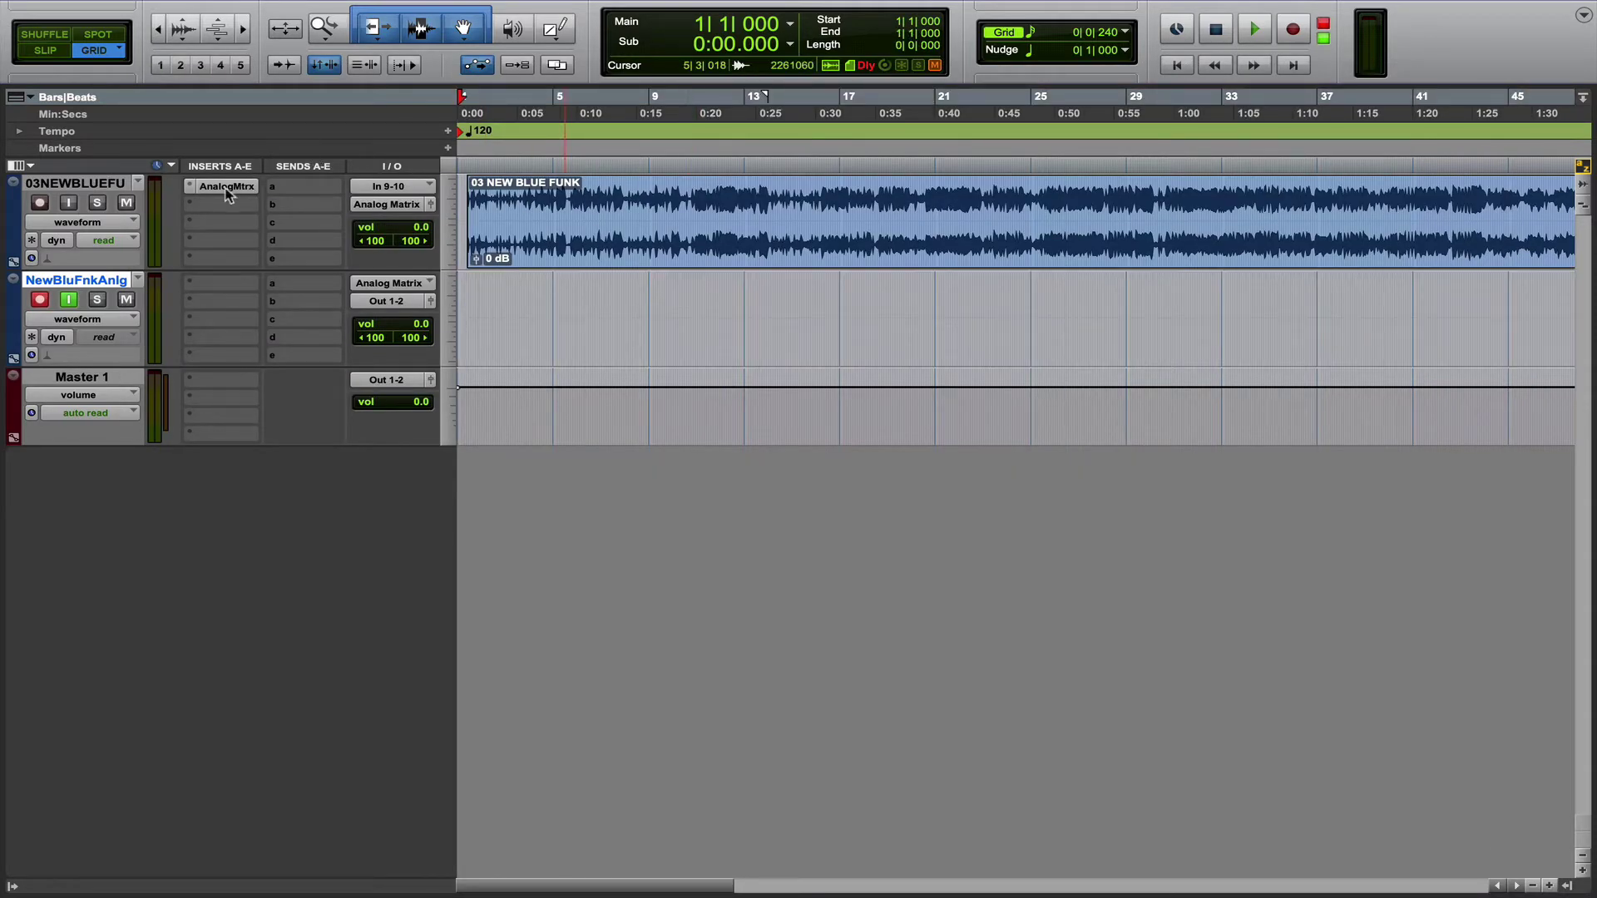
pyautogui.click(226, 189)
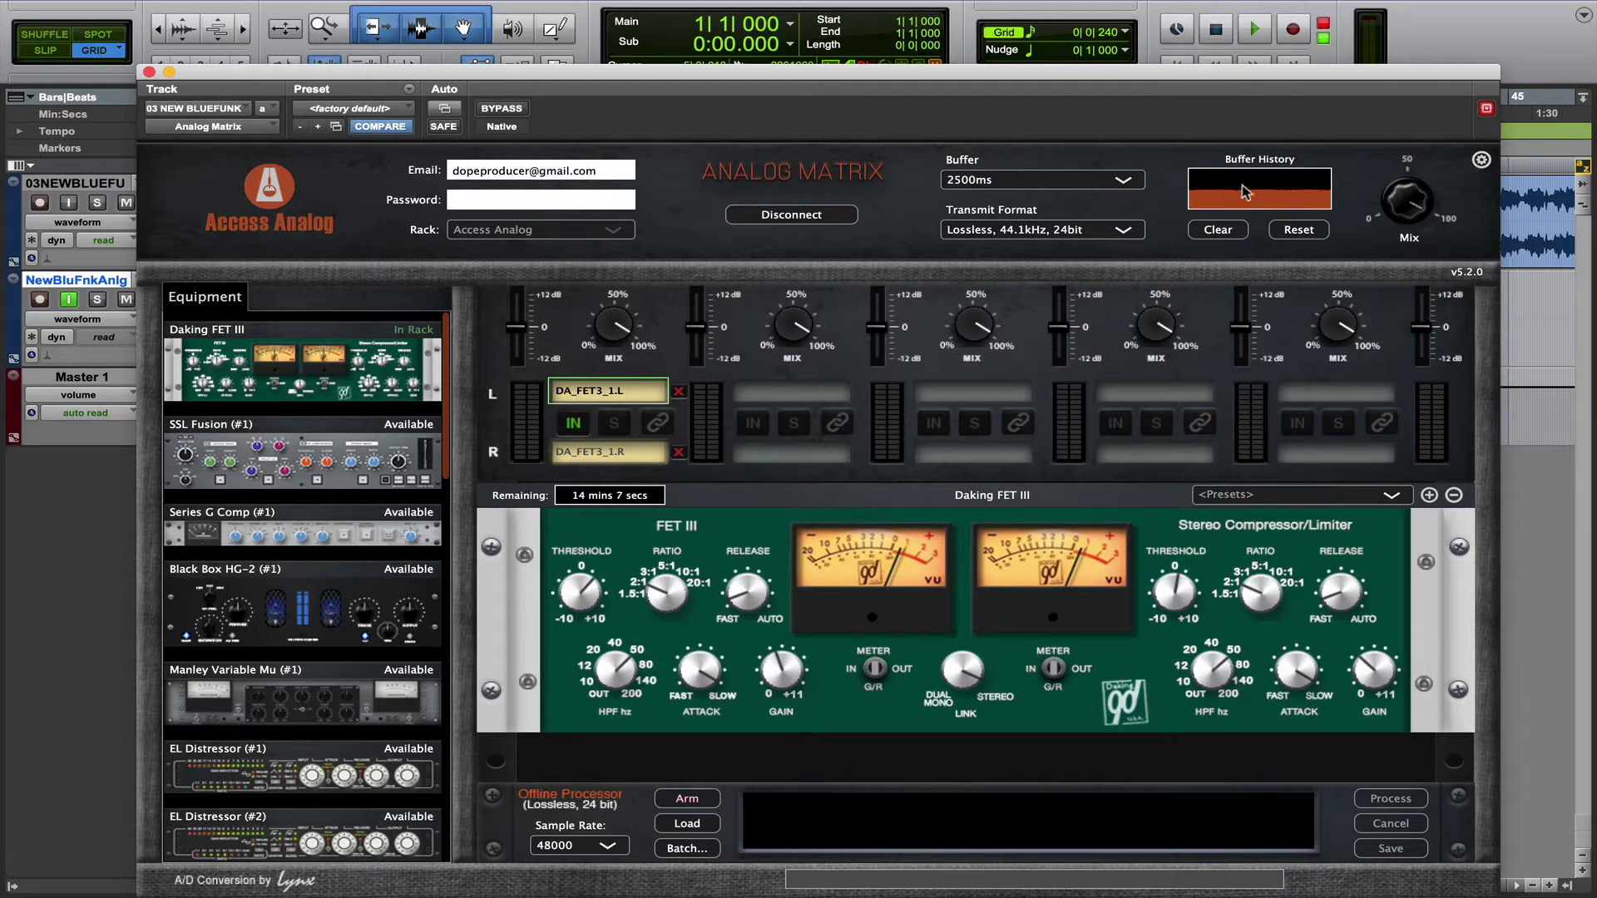
# - Set Transmit Format to Compressed, 48kHz, 512kBit and the Offline Processor sample rate to 44100
pyautogui.click(1123, 230)
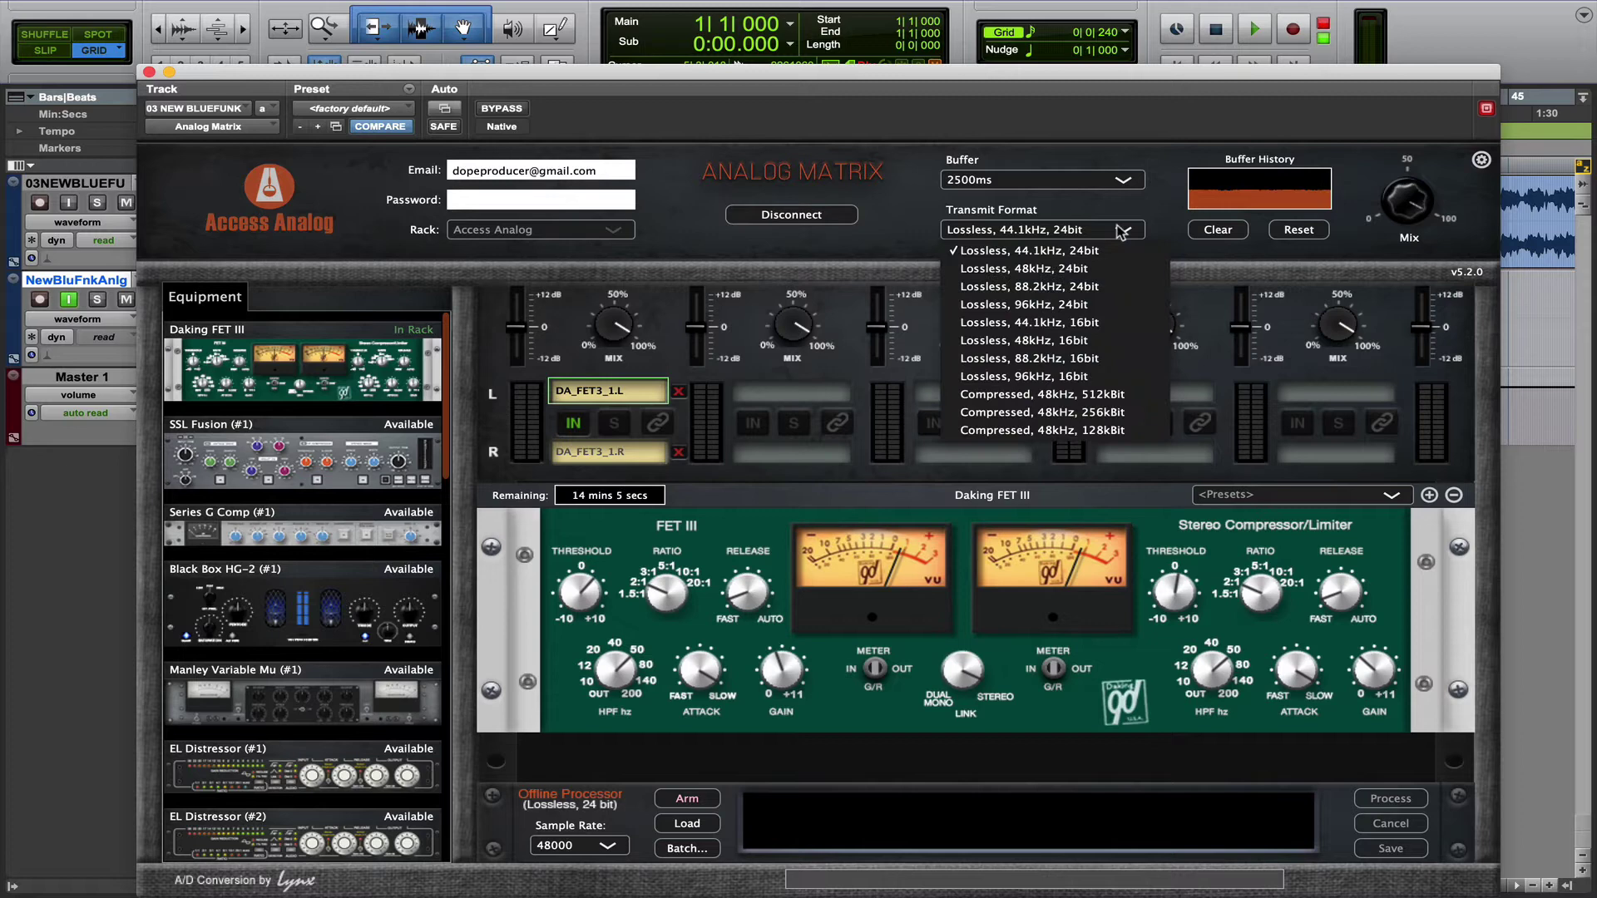
pyautogui.click(992, 396)
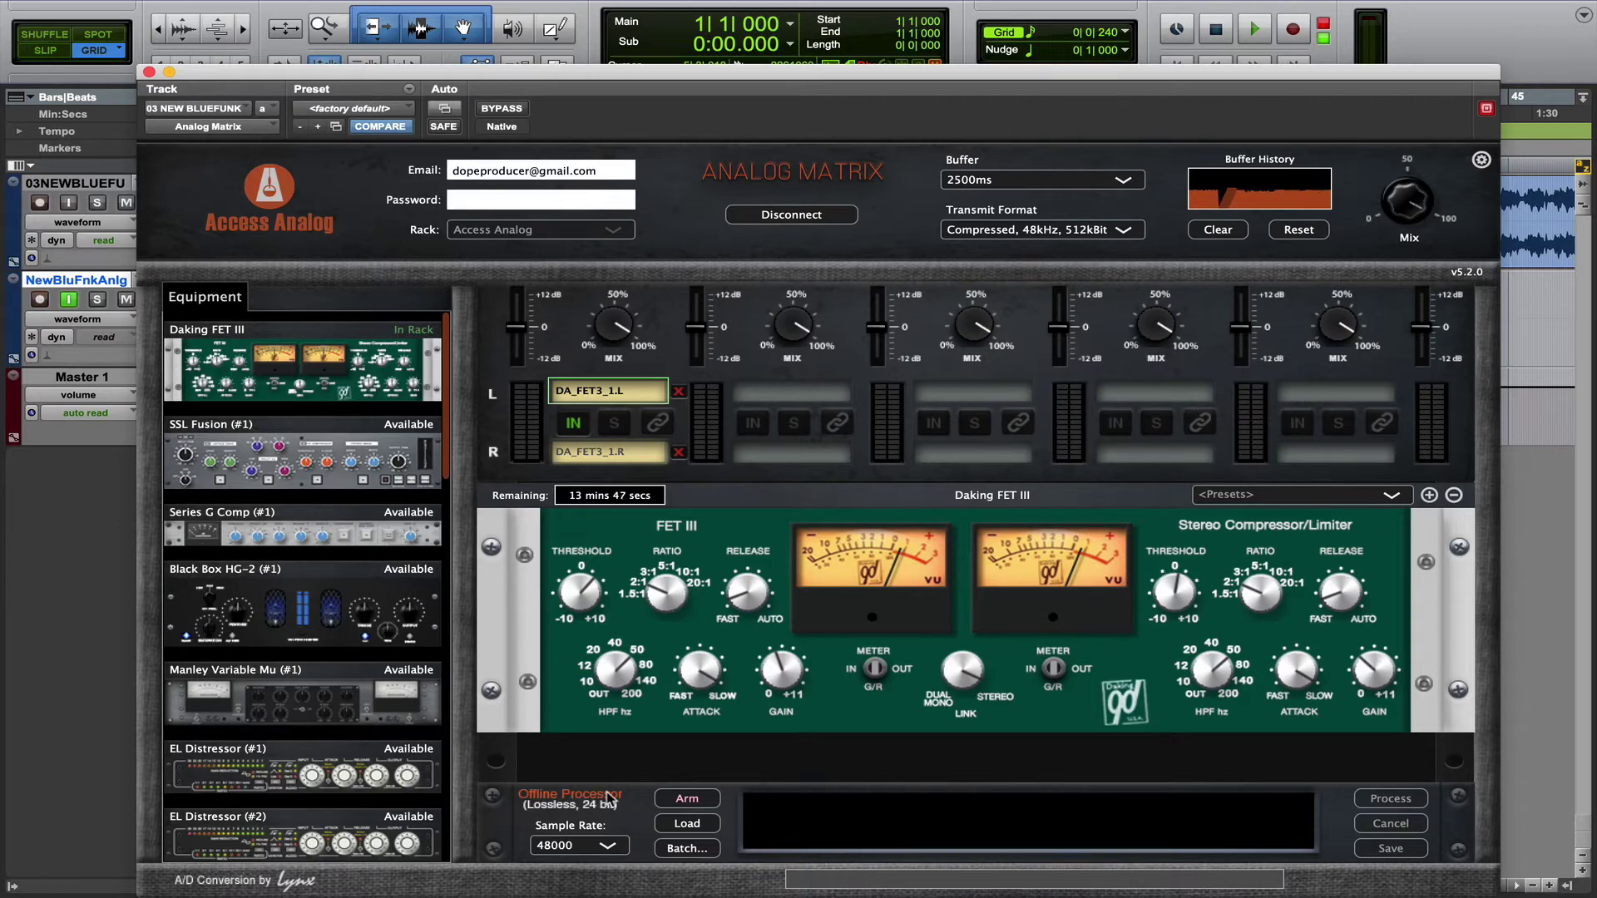
pyautogui.click(608, 847)
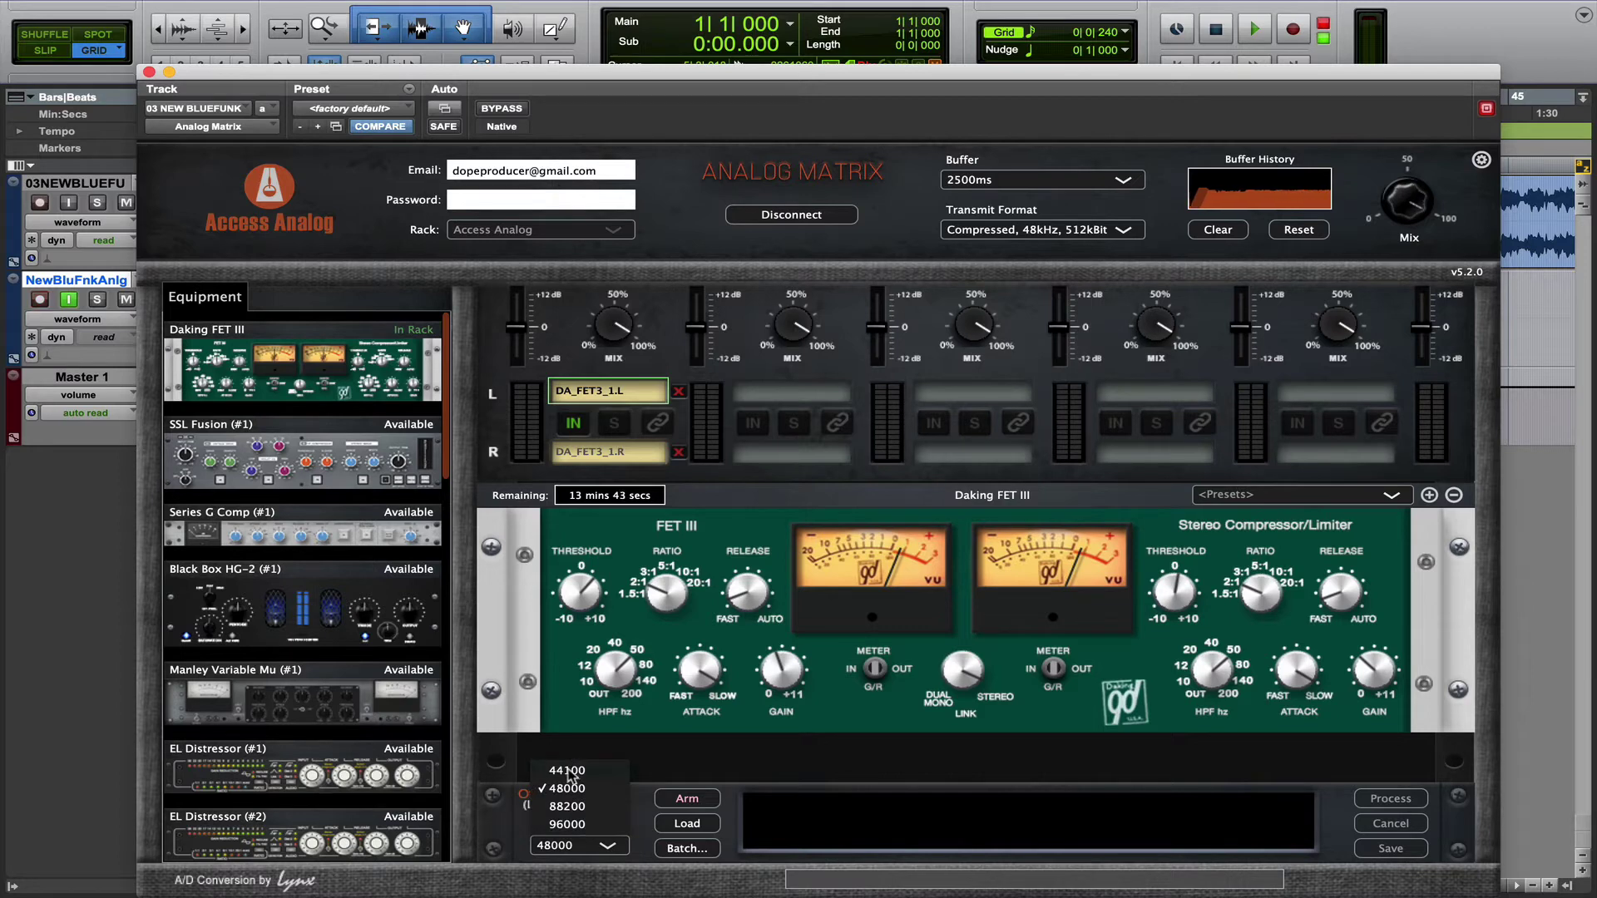
pyautogui.click(568, 772)
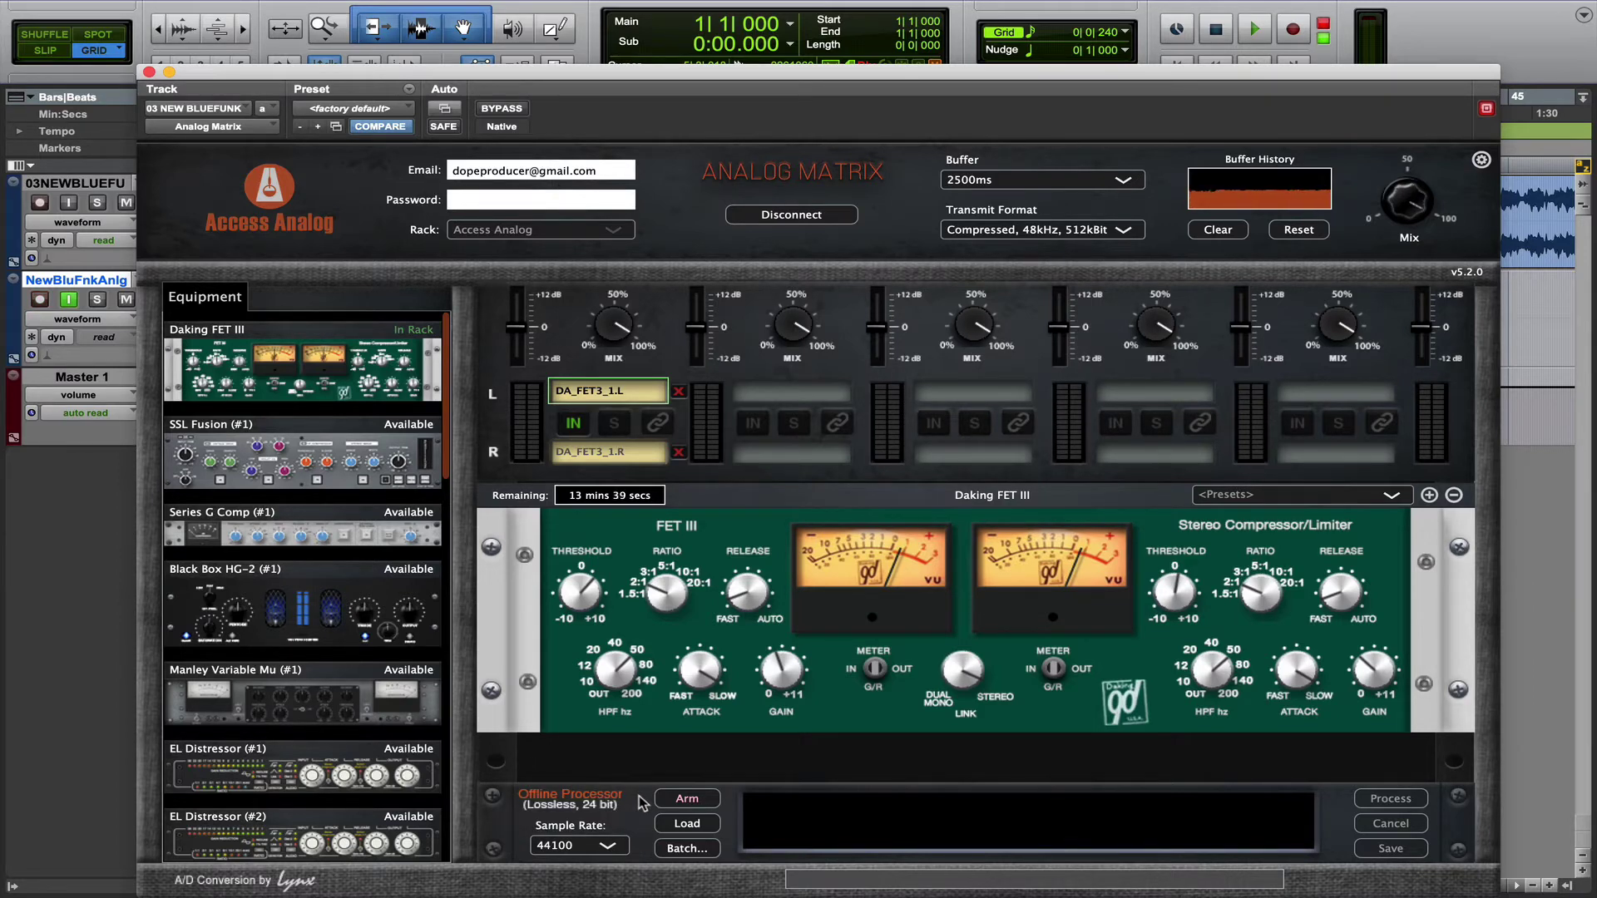
# - Arm the Offline Processor and play the song so its audio uploads for offline processing
pyautogui.click(687, 799)
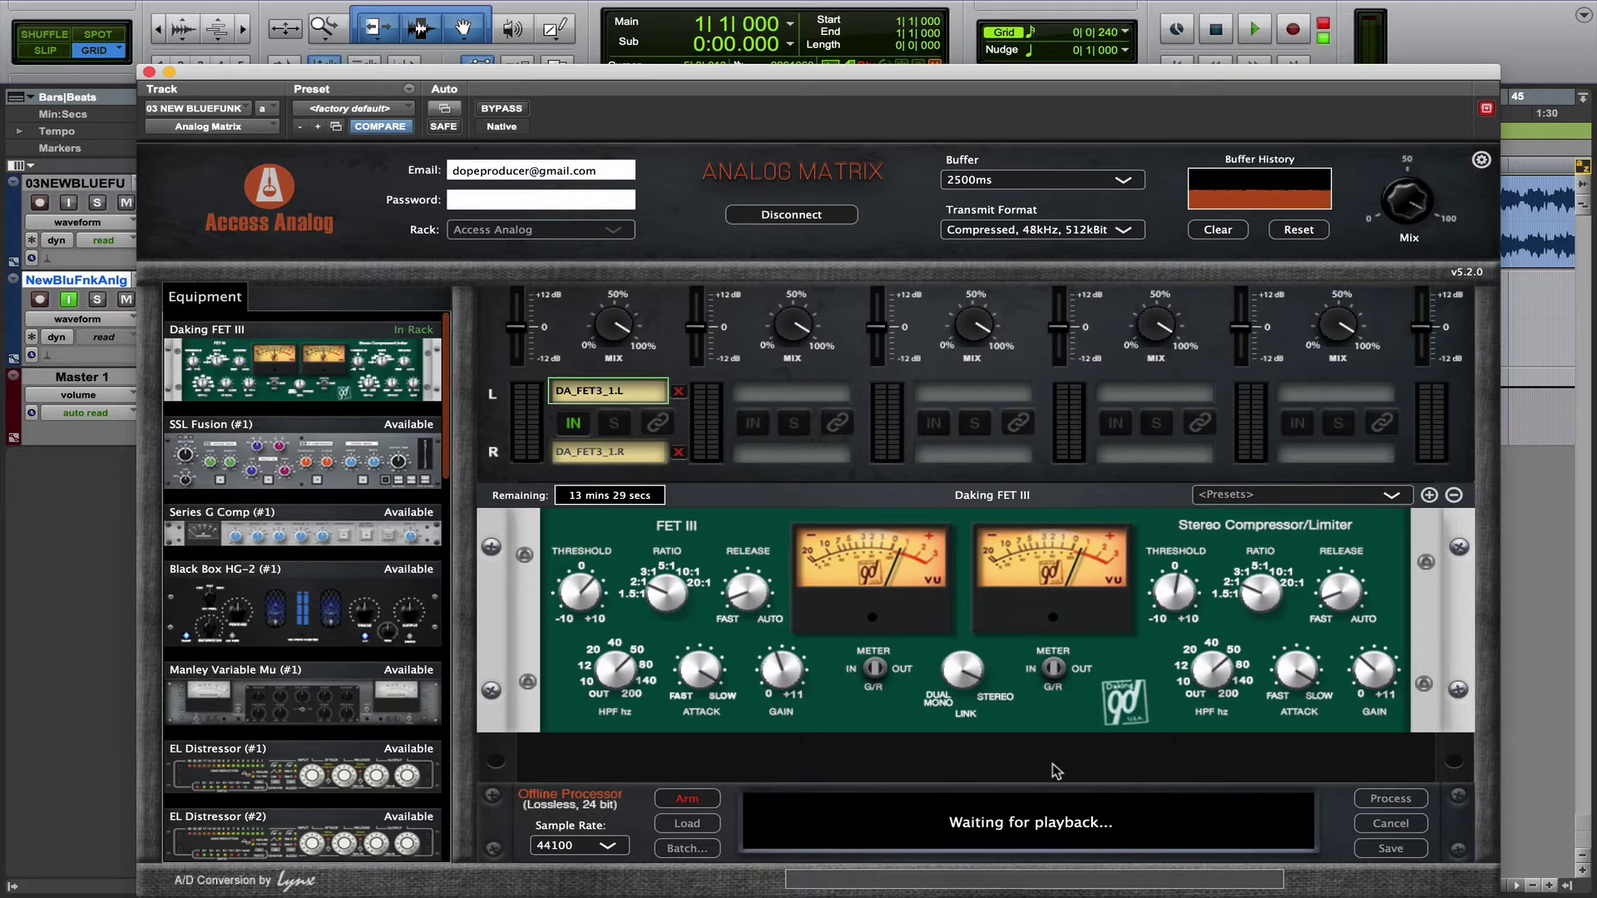
pyautogui.press('space')
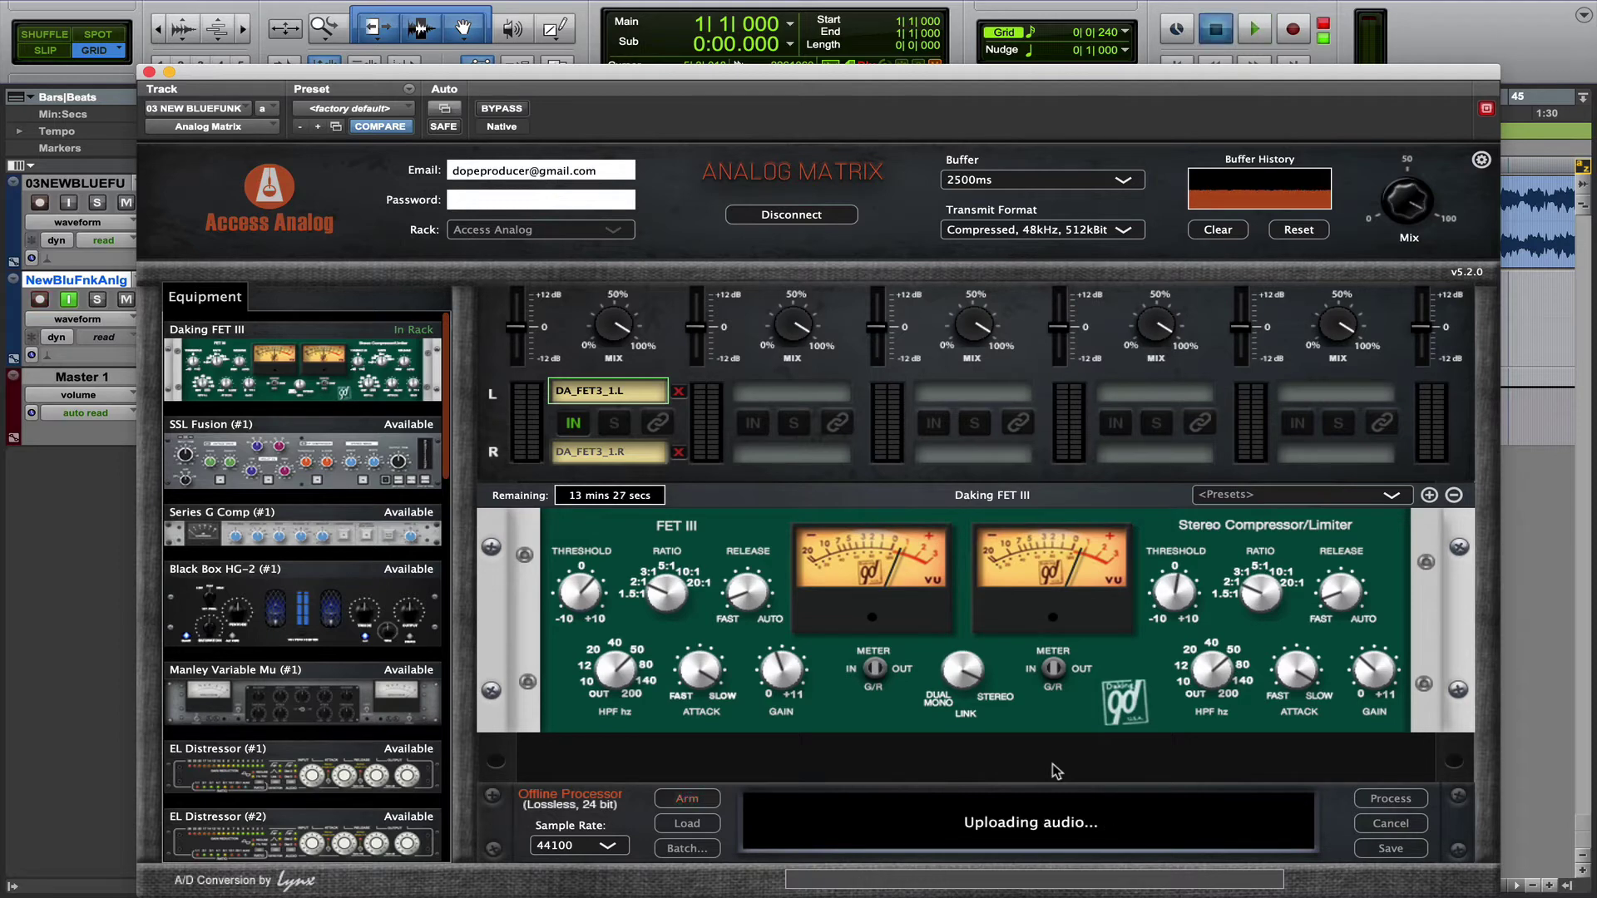
pyautogui.click(149, 72)
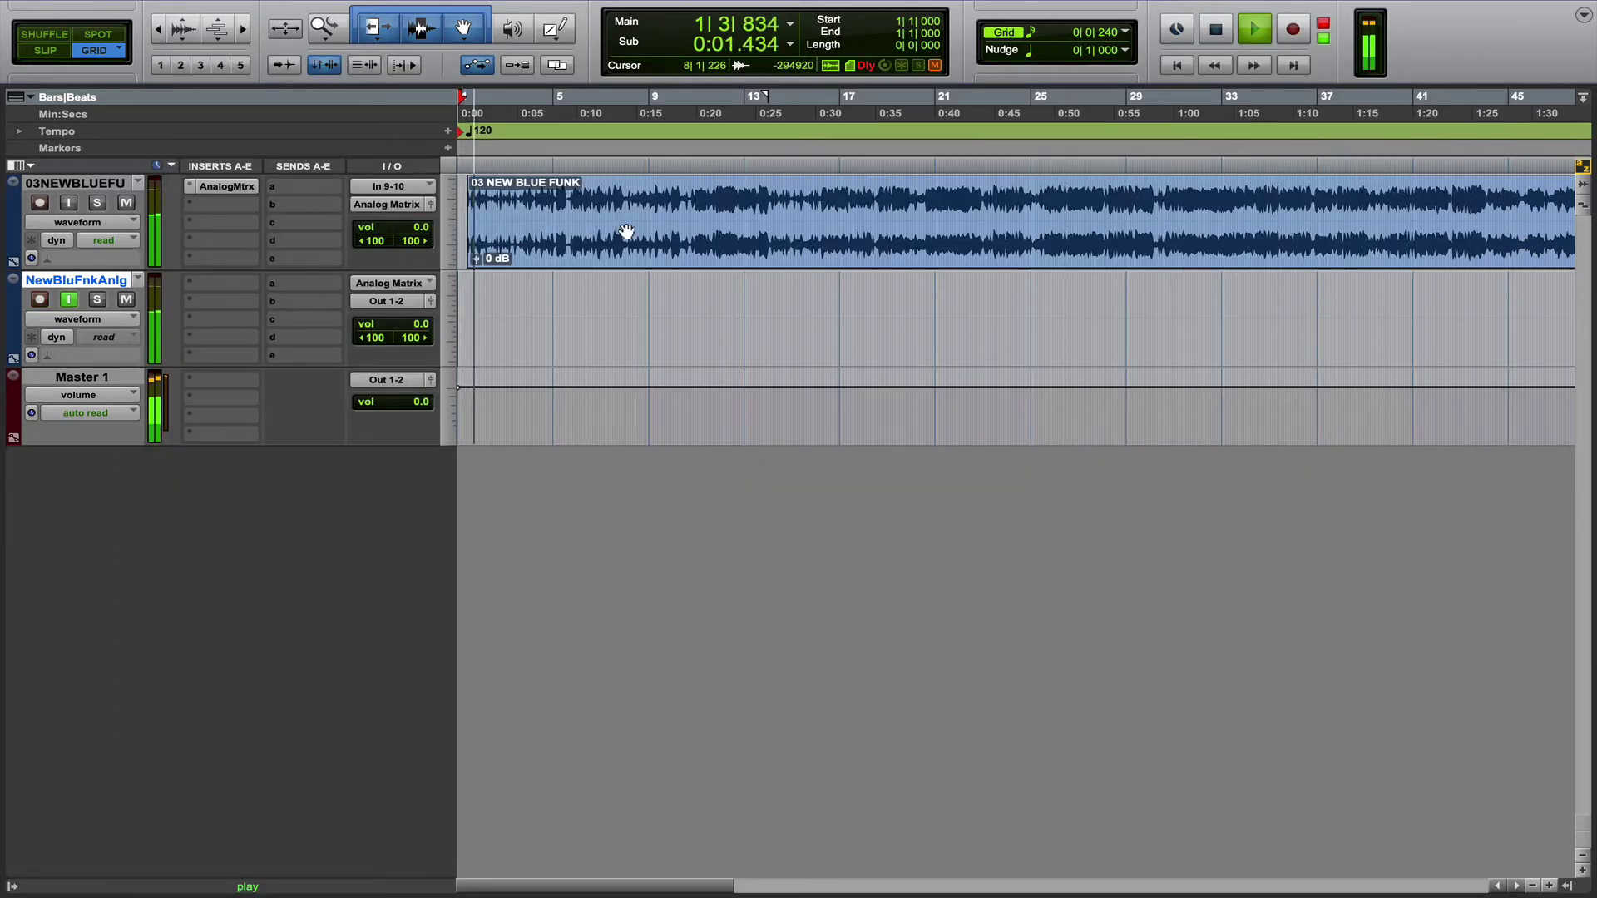
pyautogui.click(227, 186)
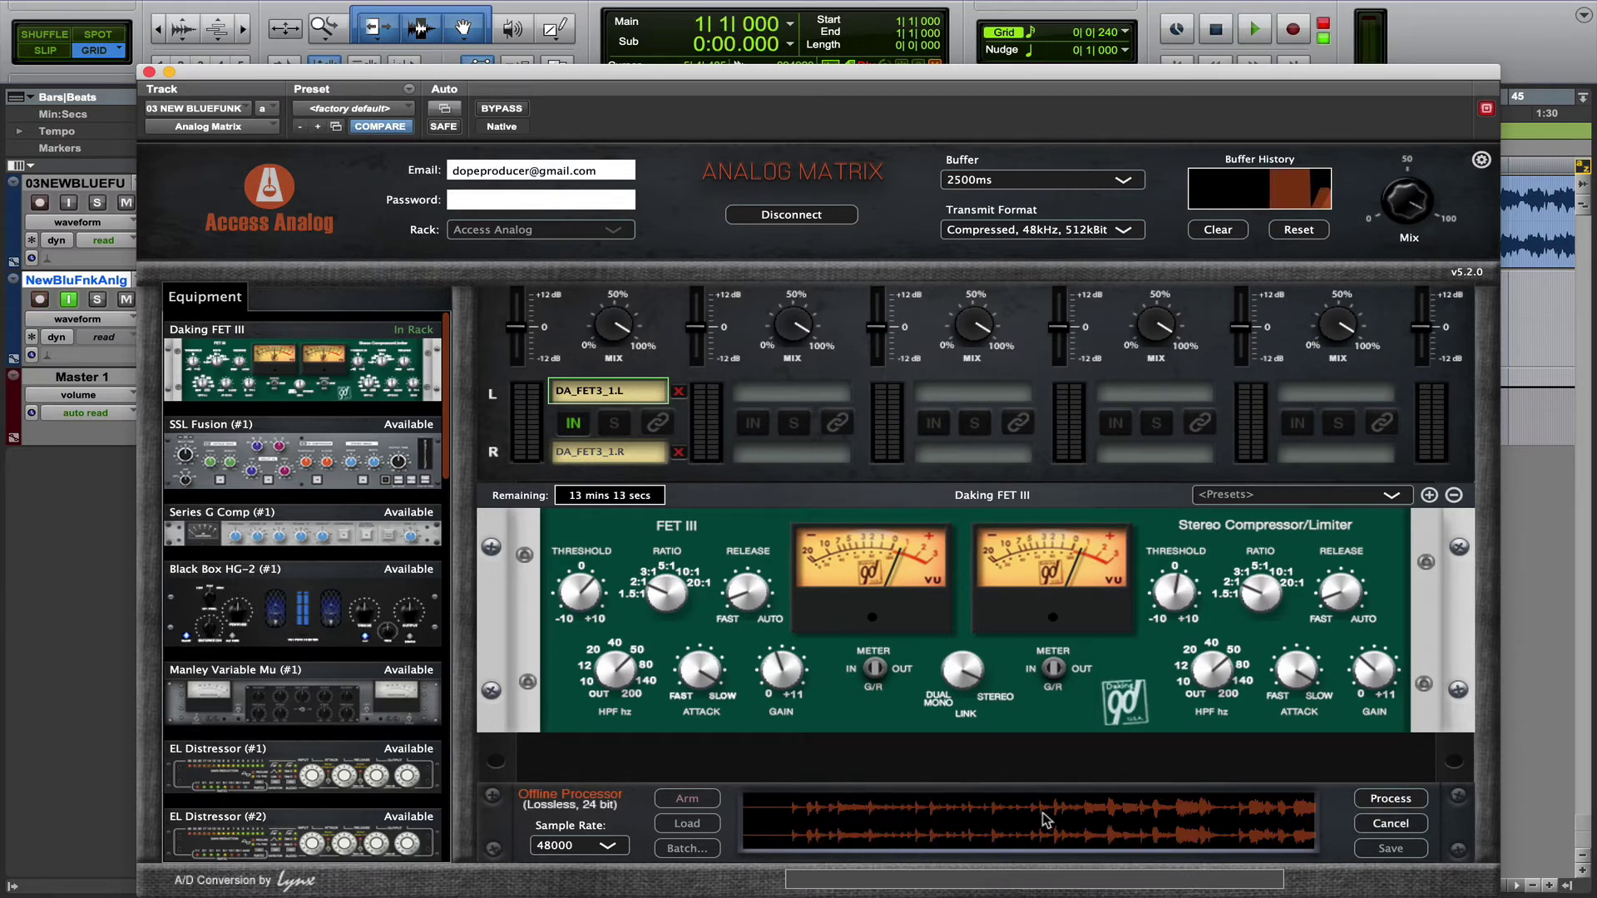
# - Process the uploaded audio through the Daking FET III in the Offline Processor
pyautogui.click(1397, 800)
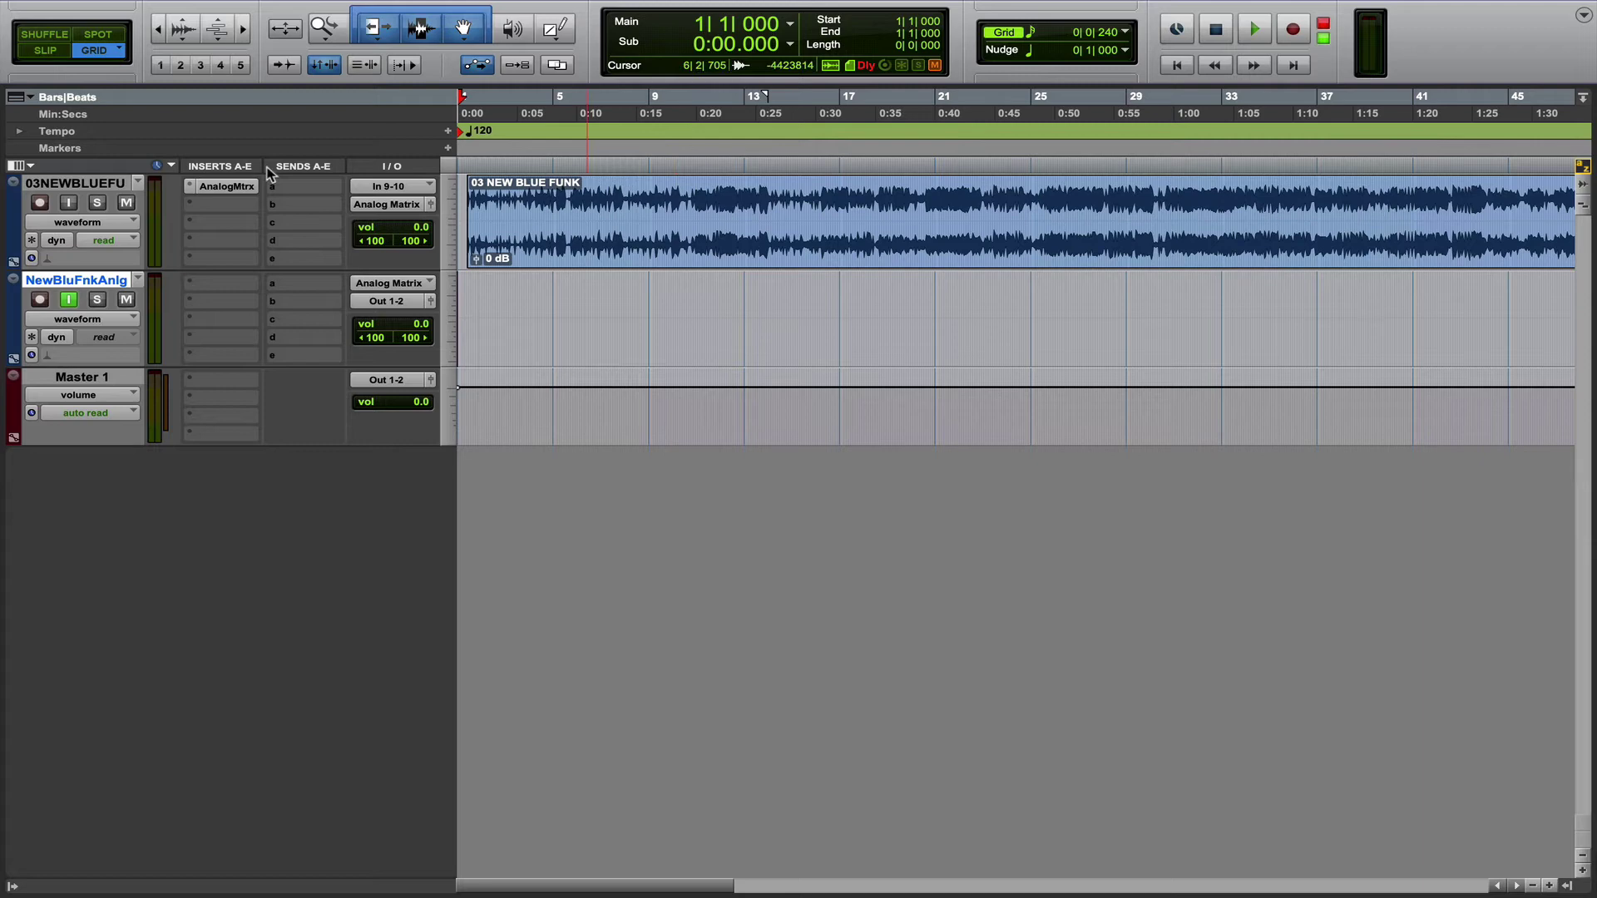
pyautogui.click(221, 186)
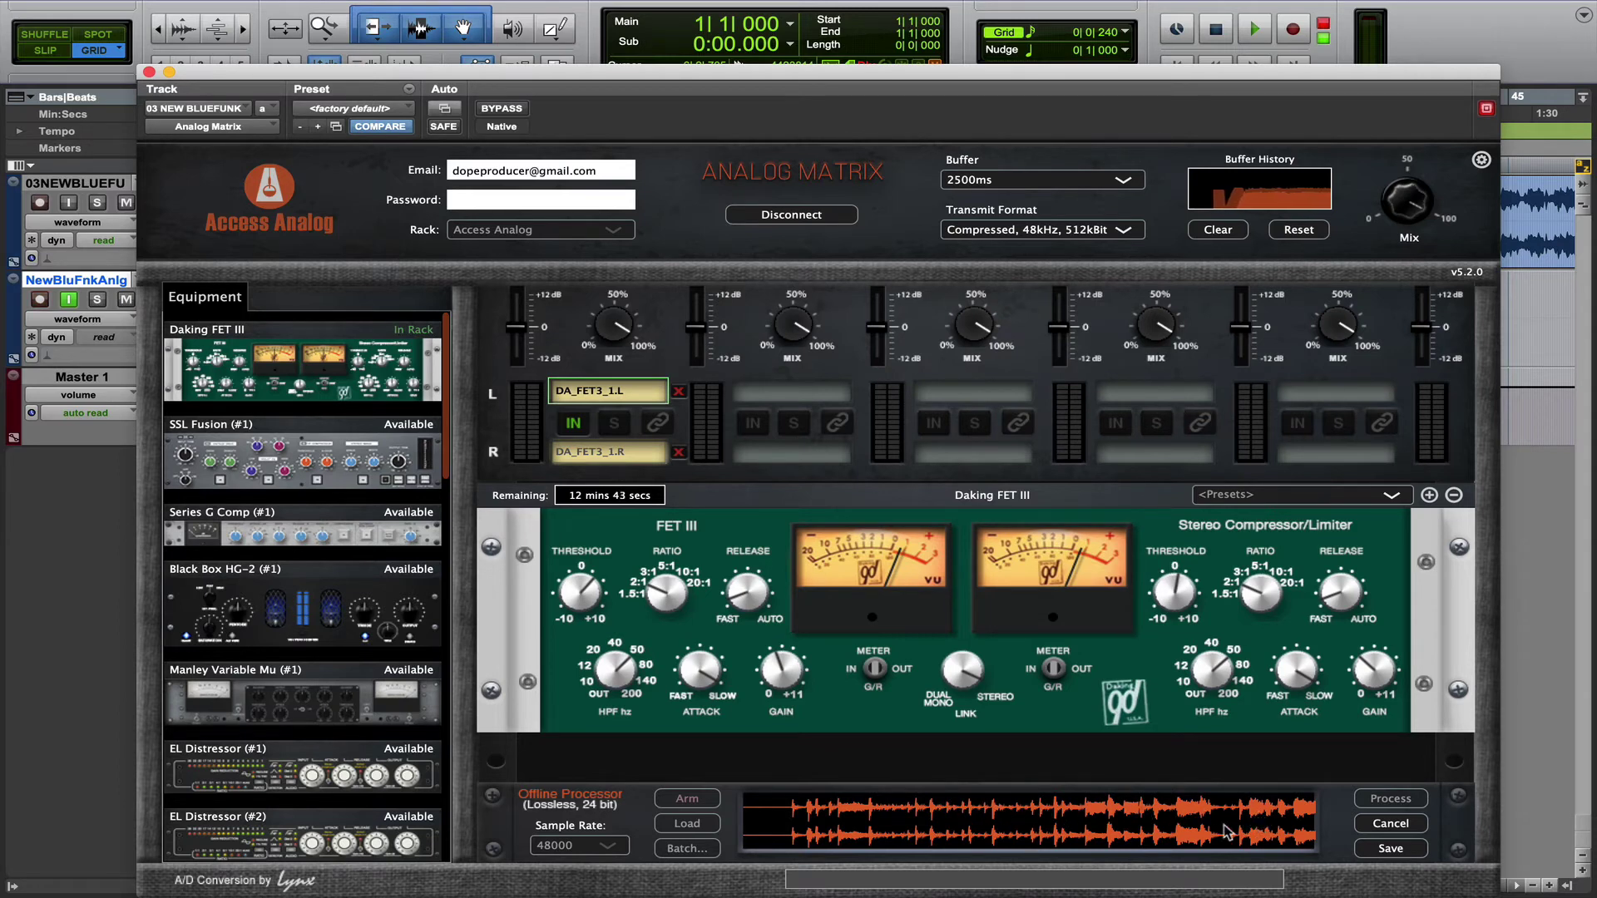
# - Cancel saving the processed file 'daki' and clear the waveform from the Offline Processor
pyautogui.click(1384, 849)
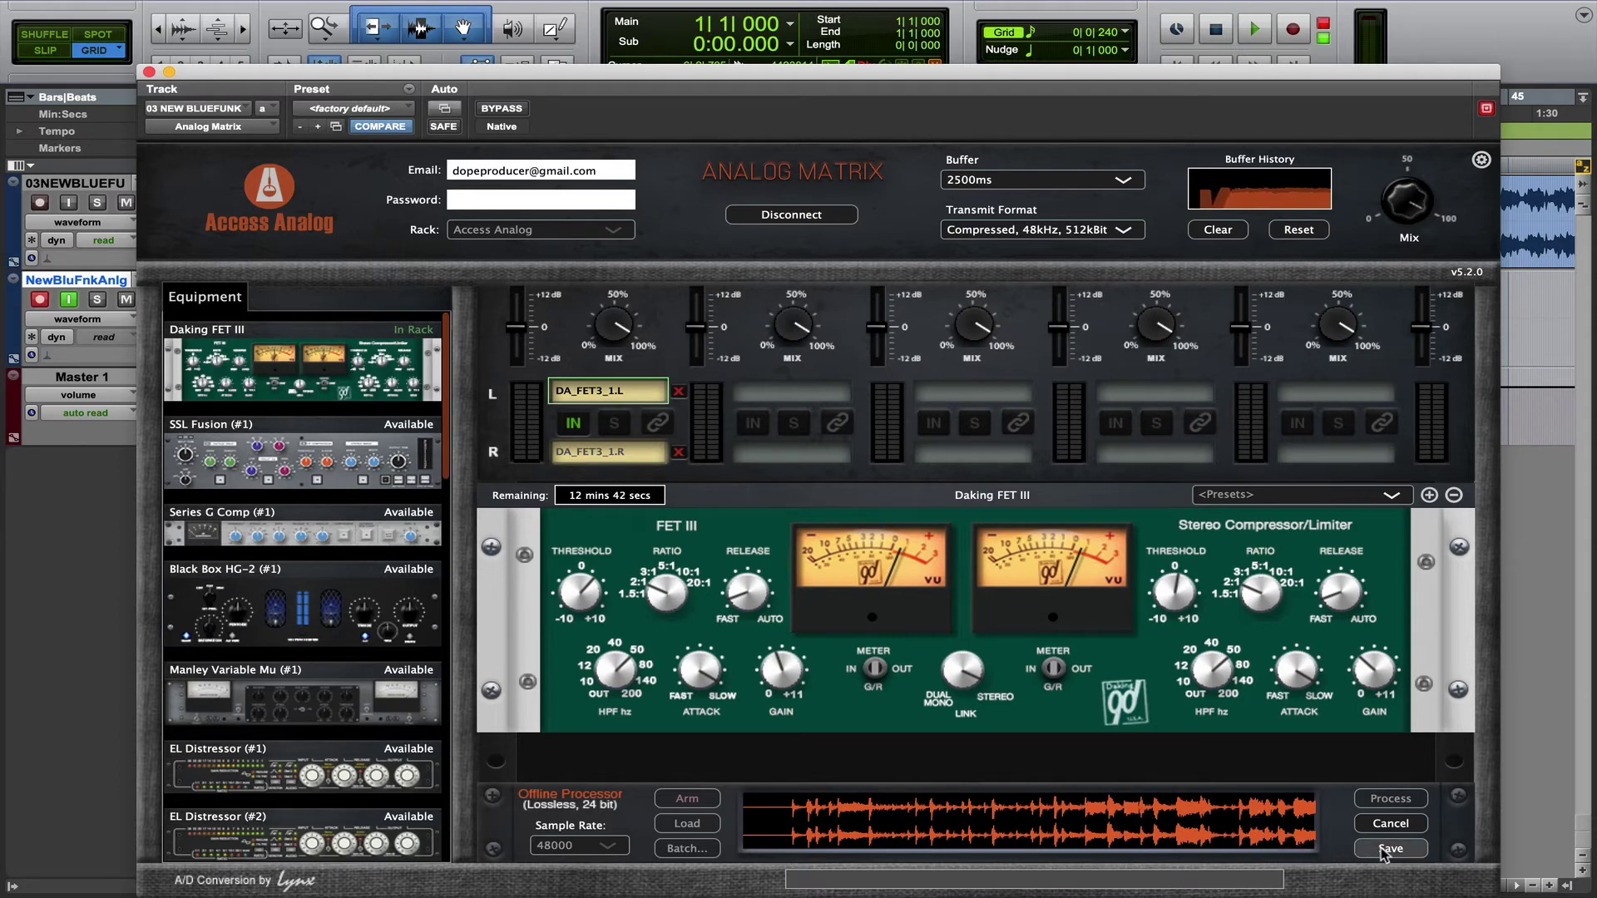
pyautogui.write('daking')
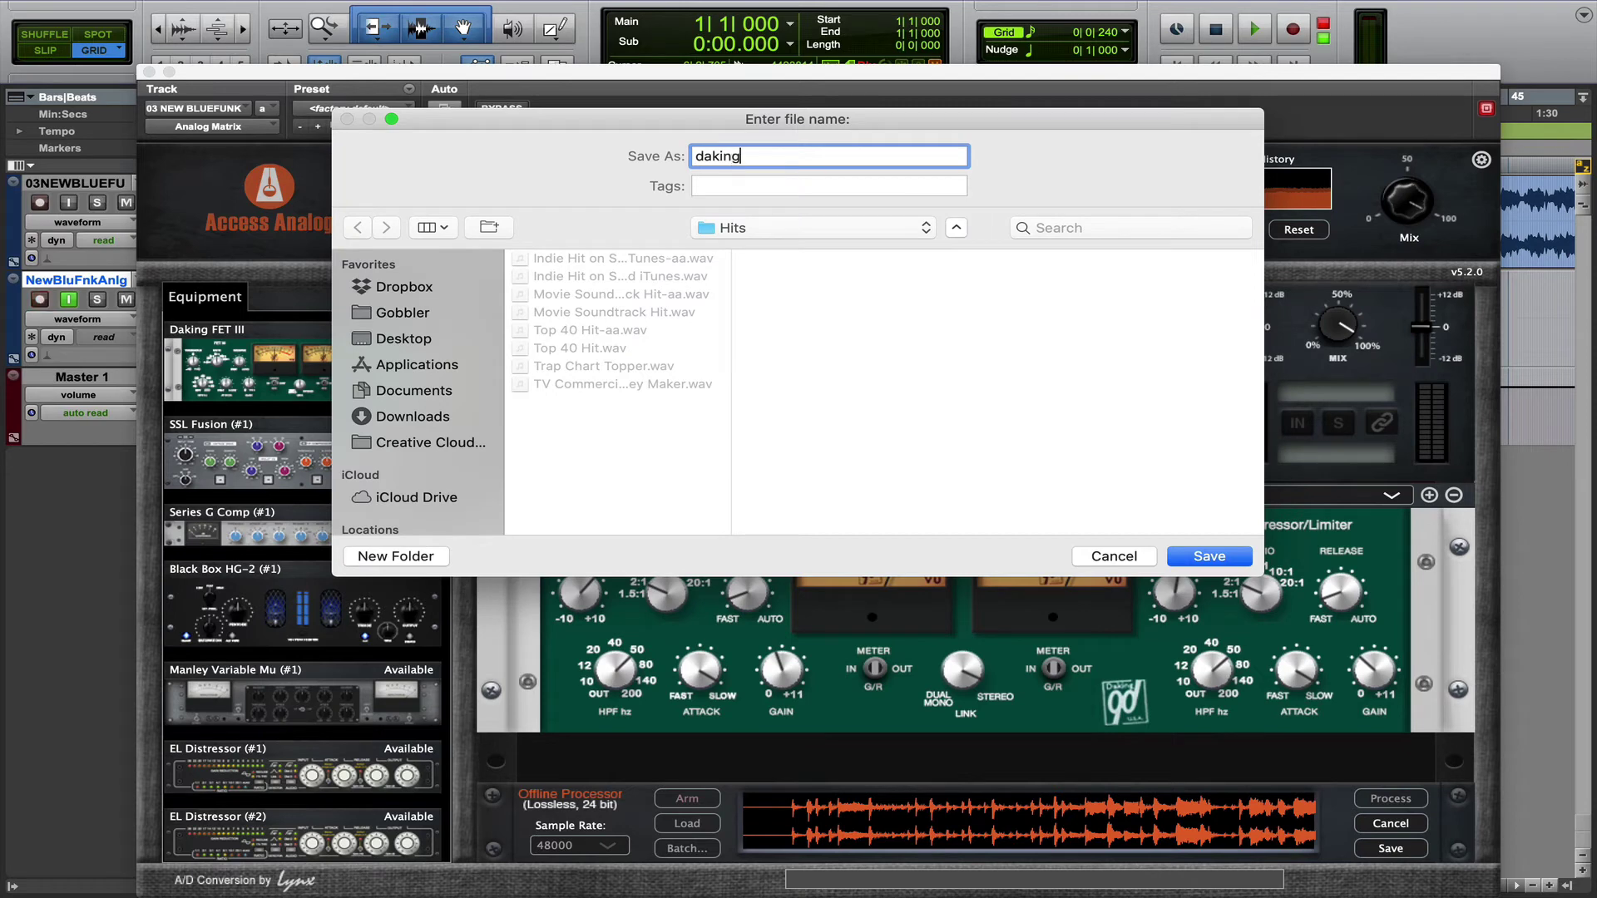
pyautogui.click(1113, 556)
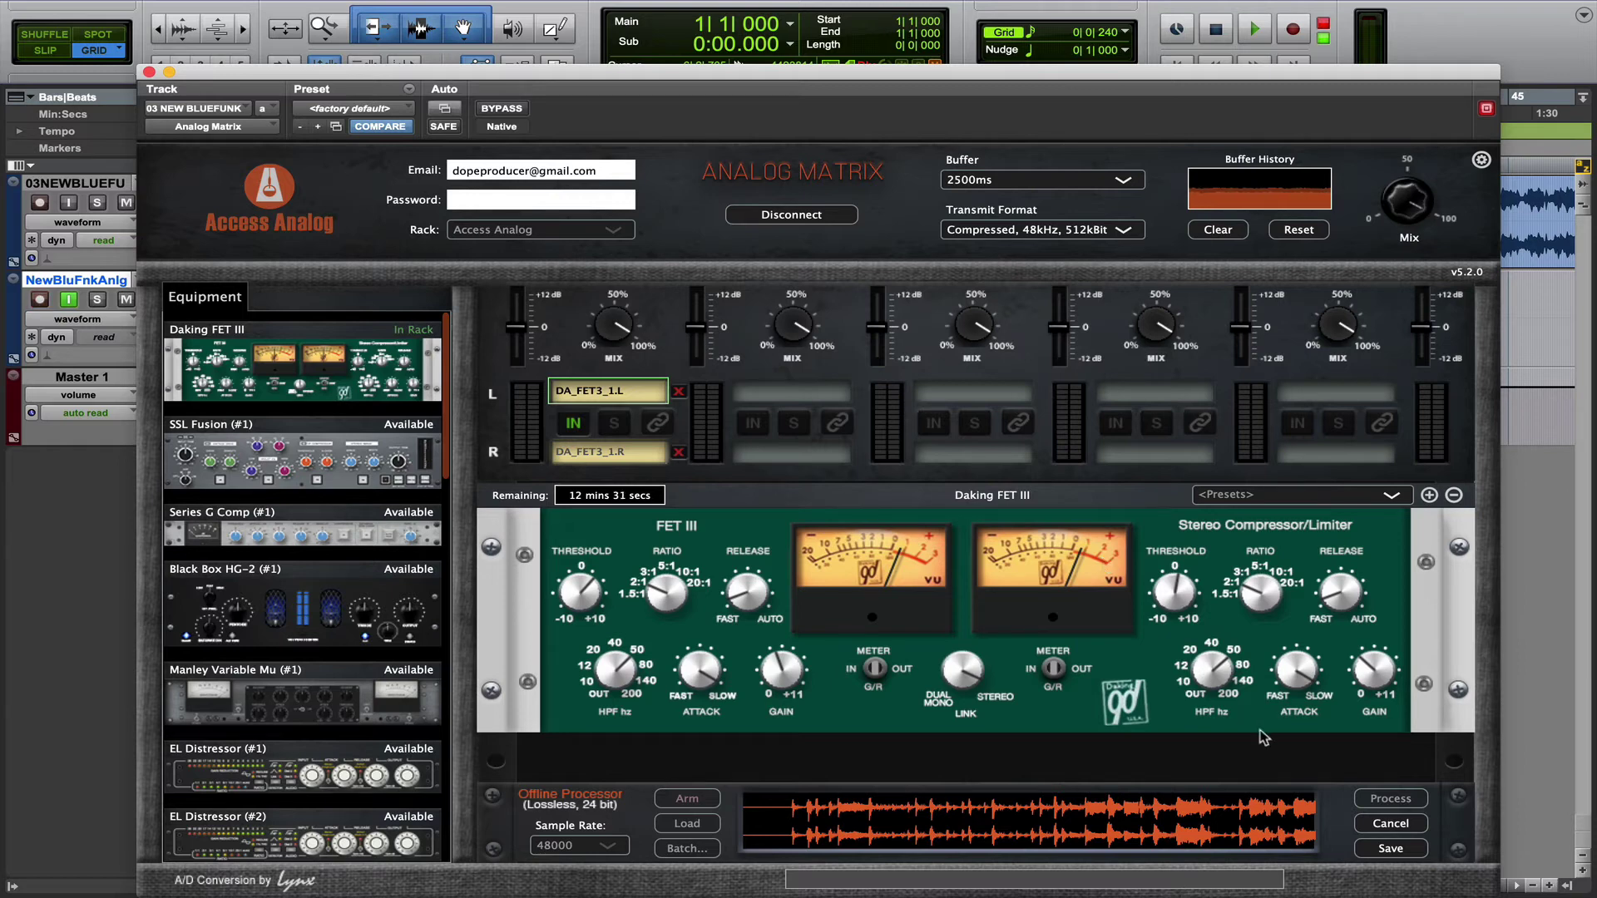
pyautogui.click(1389, 823)
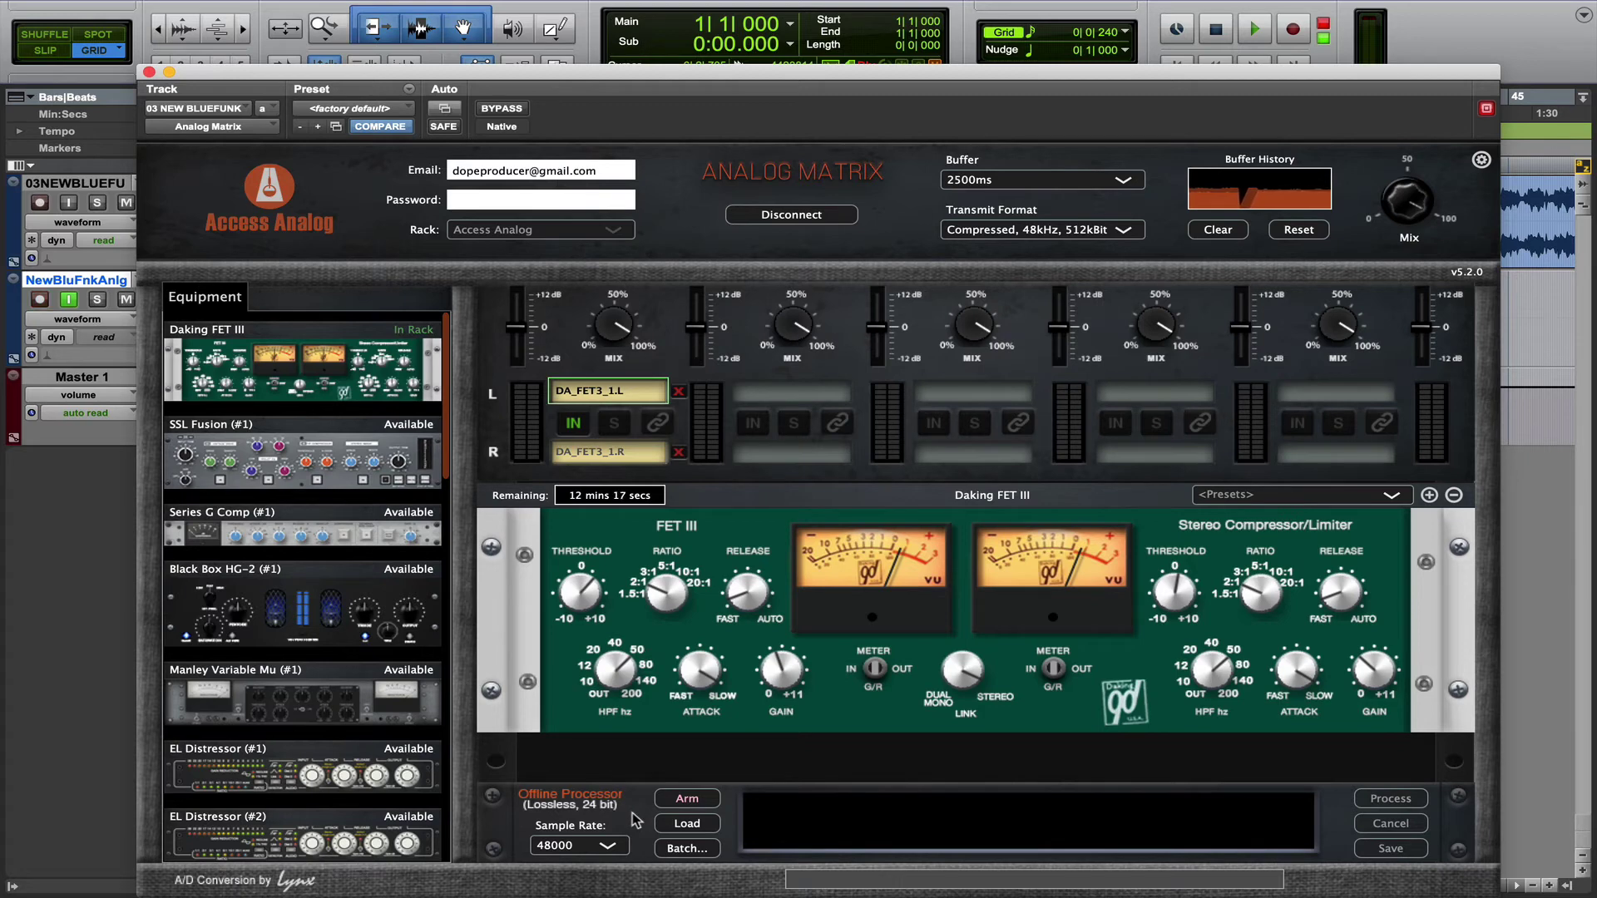
# - Load 'Indie Hit on Spotify and iTunes.wav' from the Hits folder into the Offline Processor
pyautogui.click(687, 823)
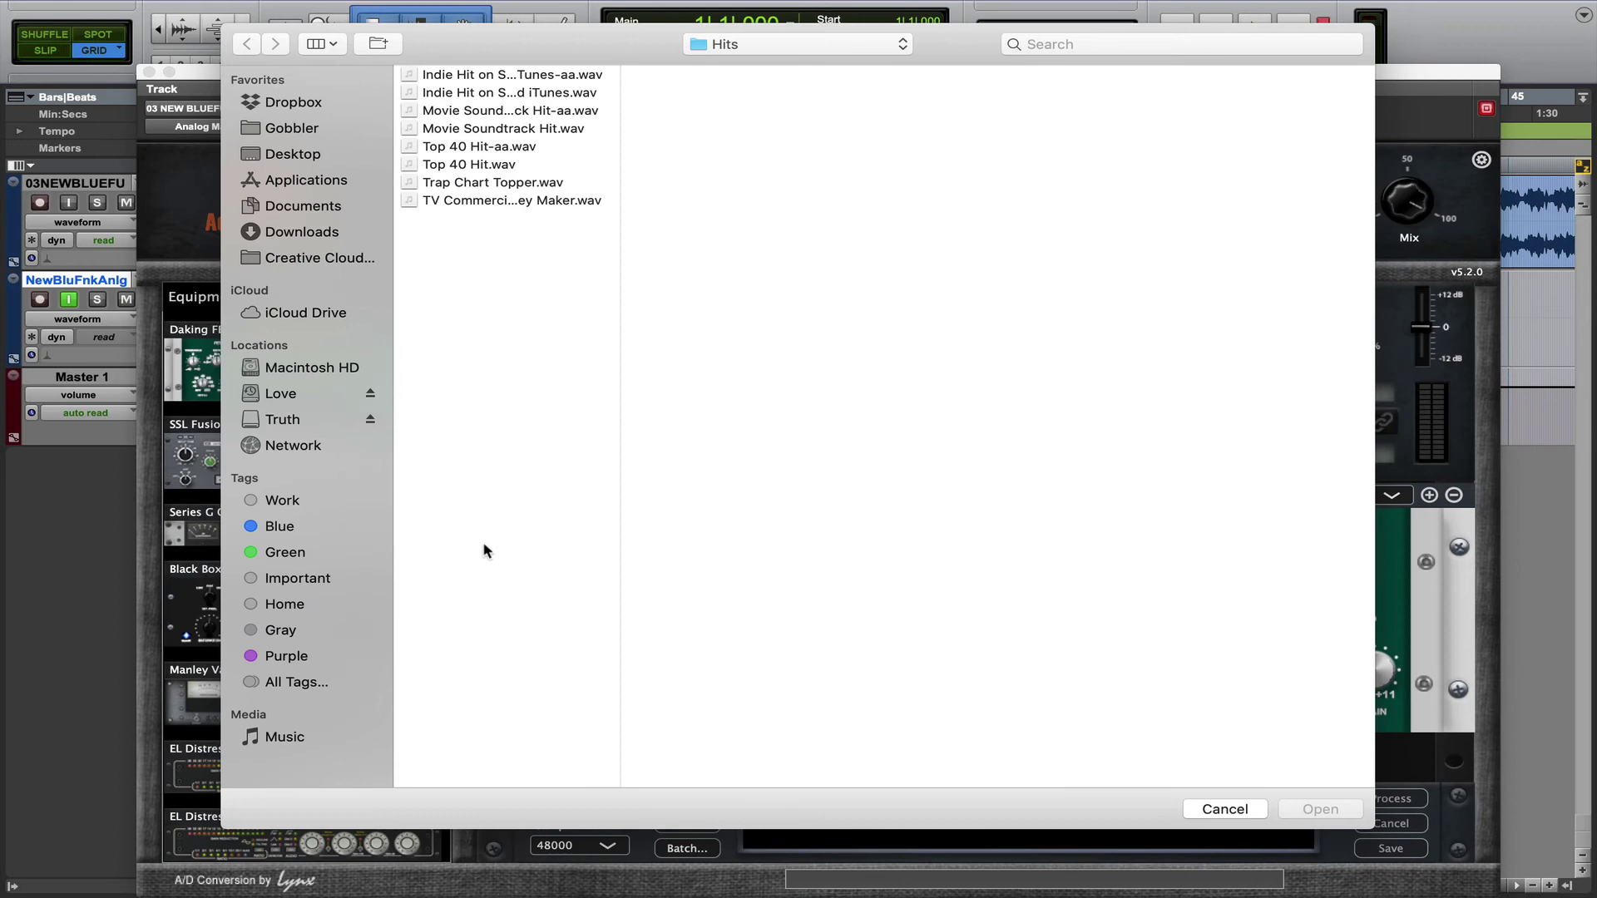
pyautogui.click(504, 93)
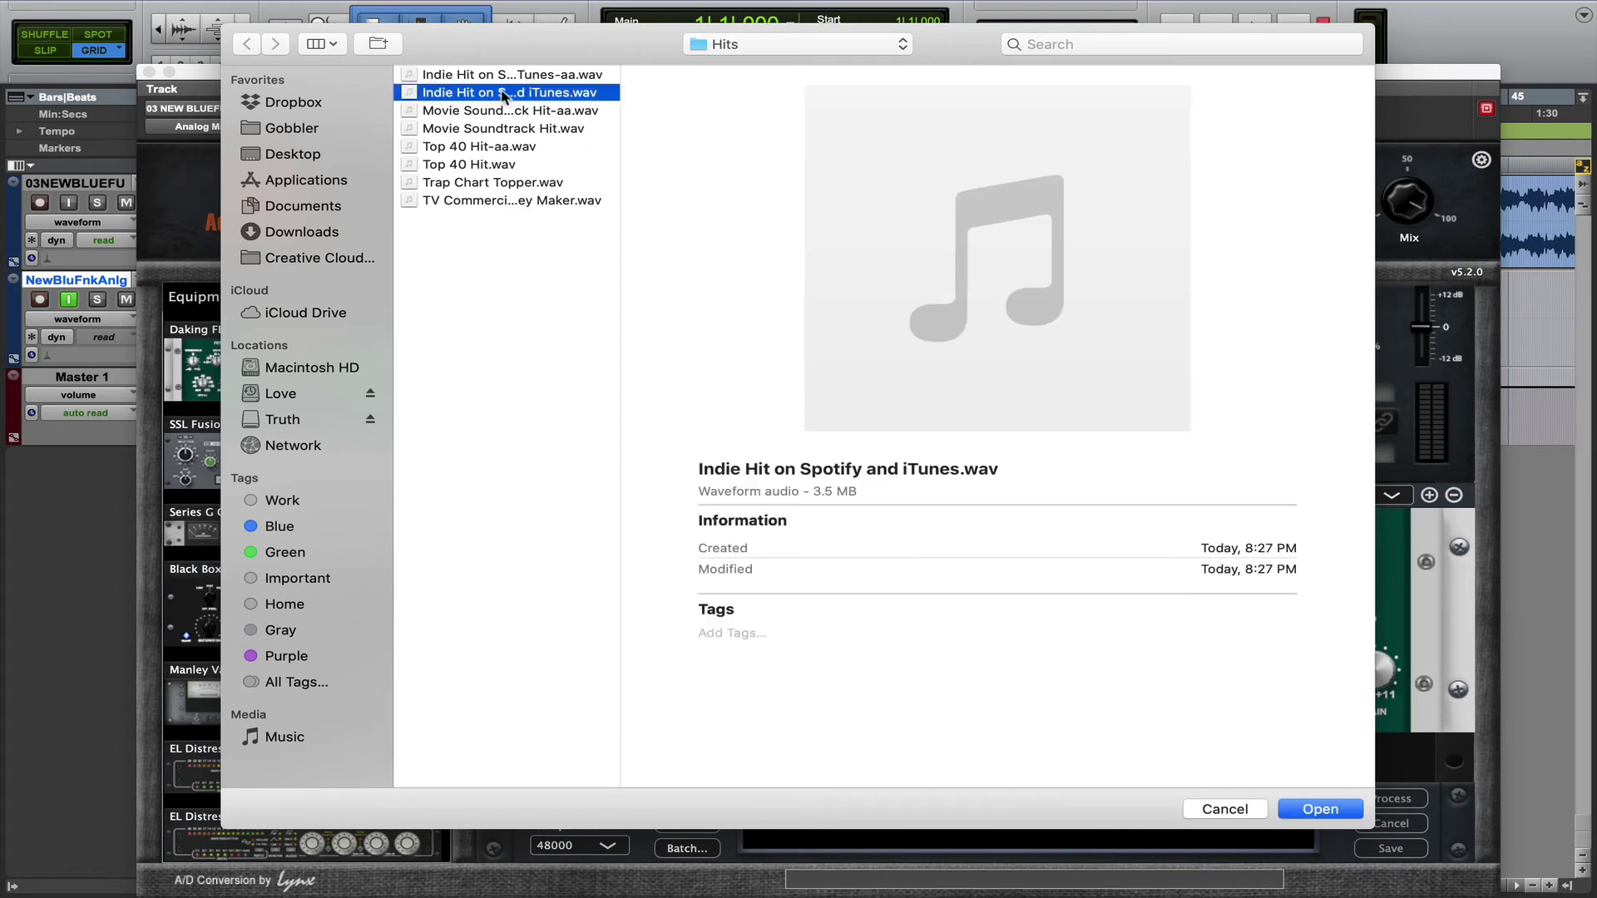
pyautogui.click(1312, 813)
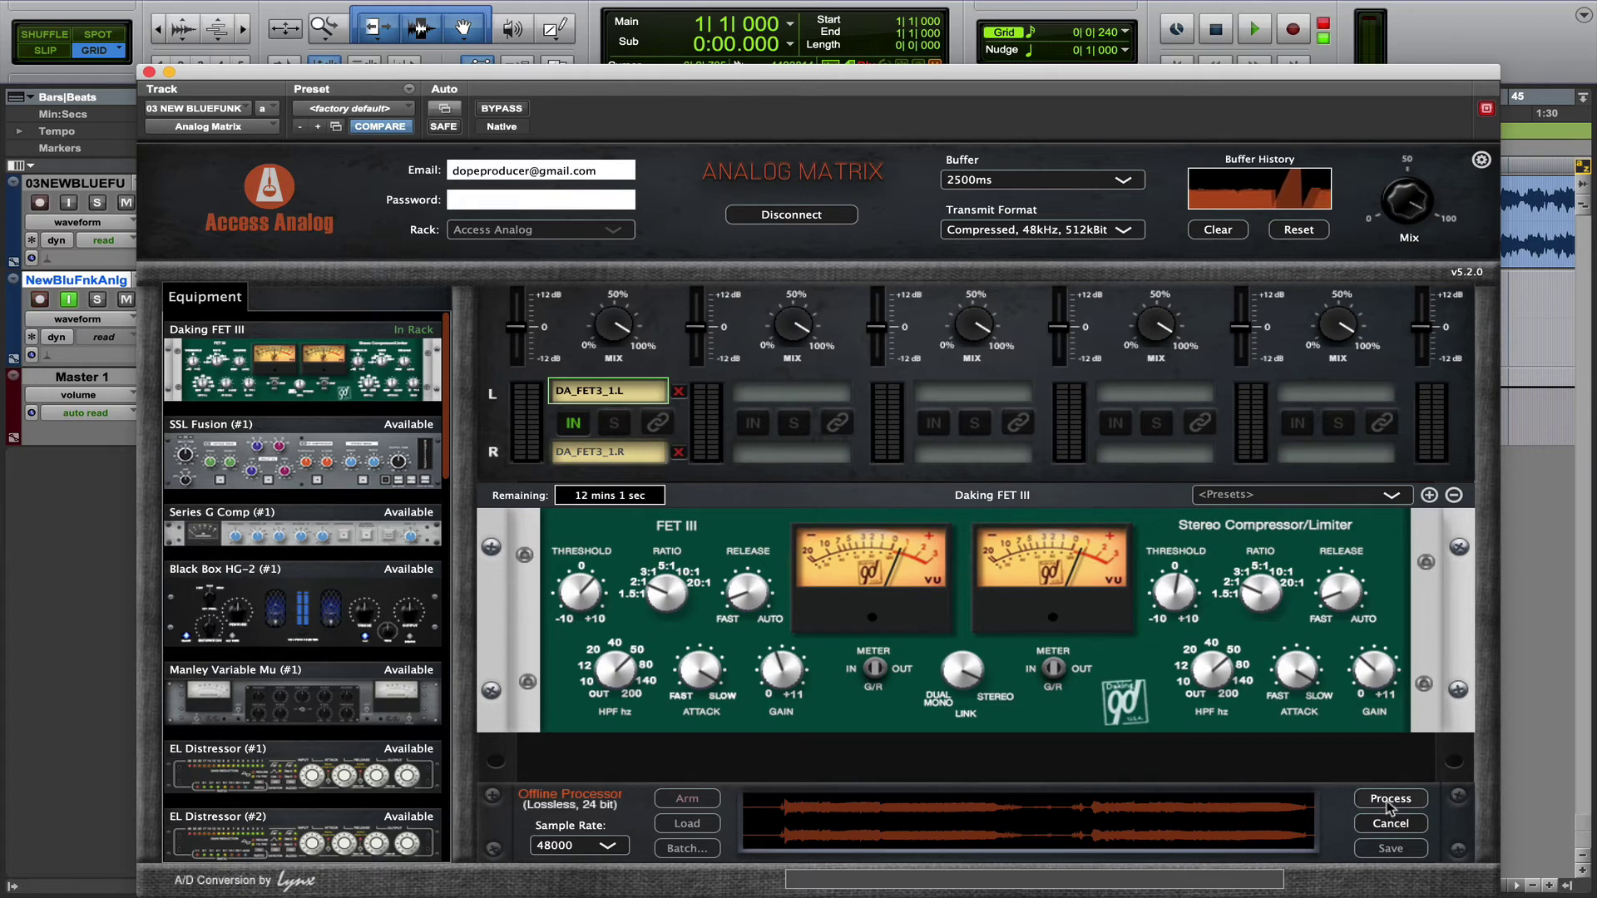
# - Process Indie Hit through the Daking FET III, then reopen the AnalogMtrx window to see the finished waveform
pyautogui.click(1389, 800)
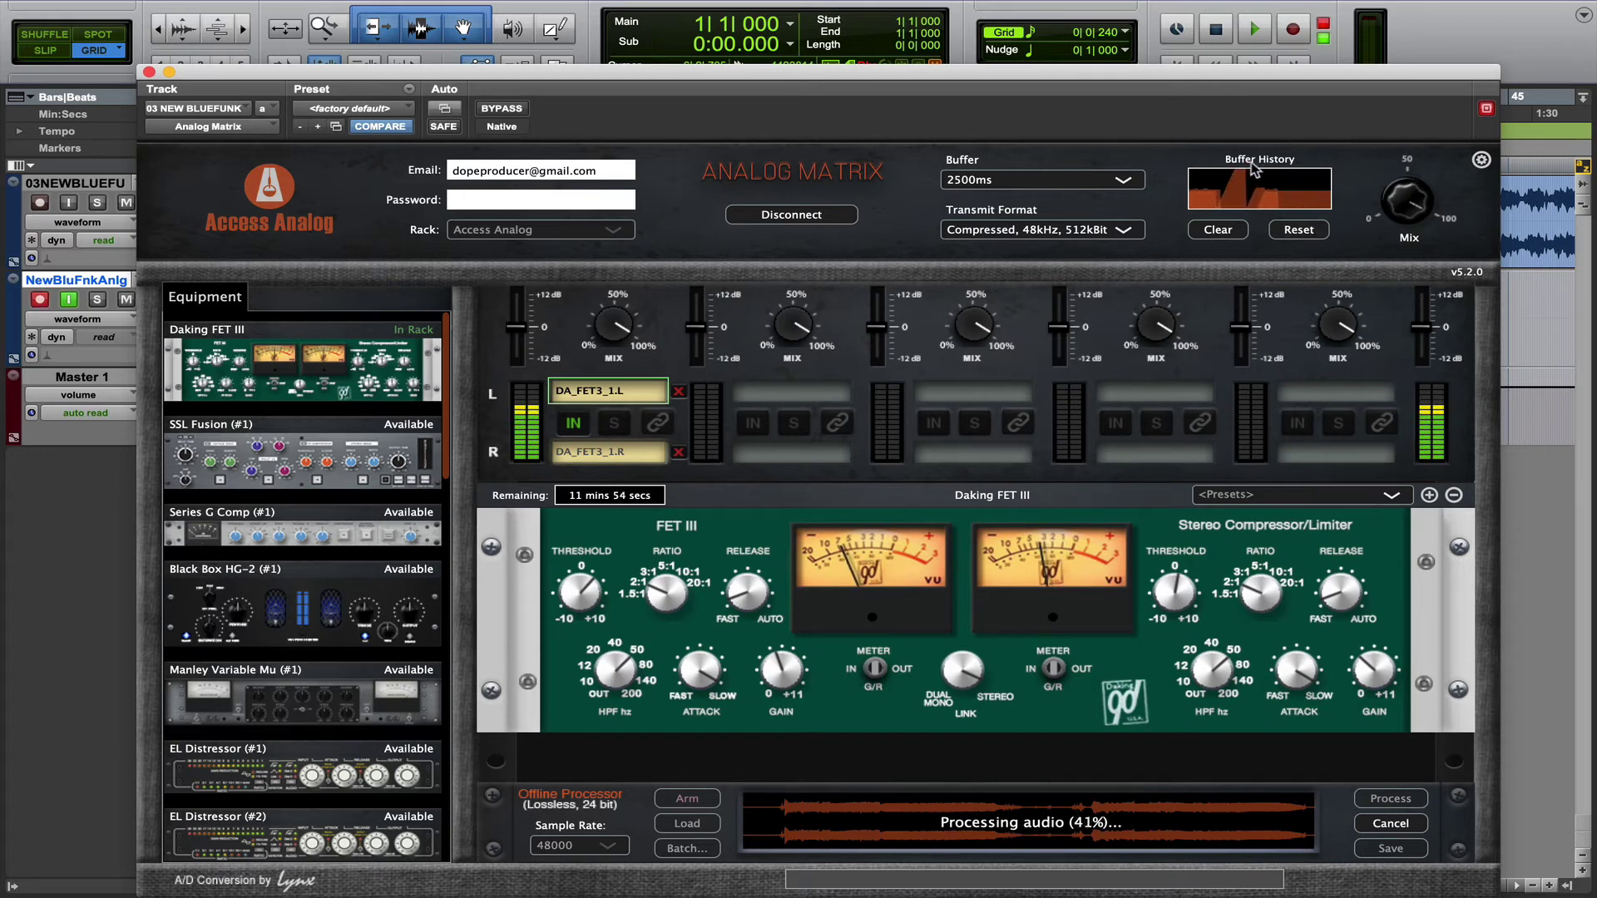
pyautogui.click(148, 73)
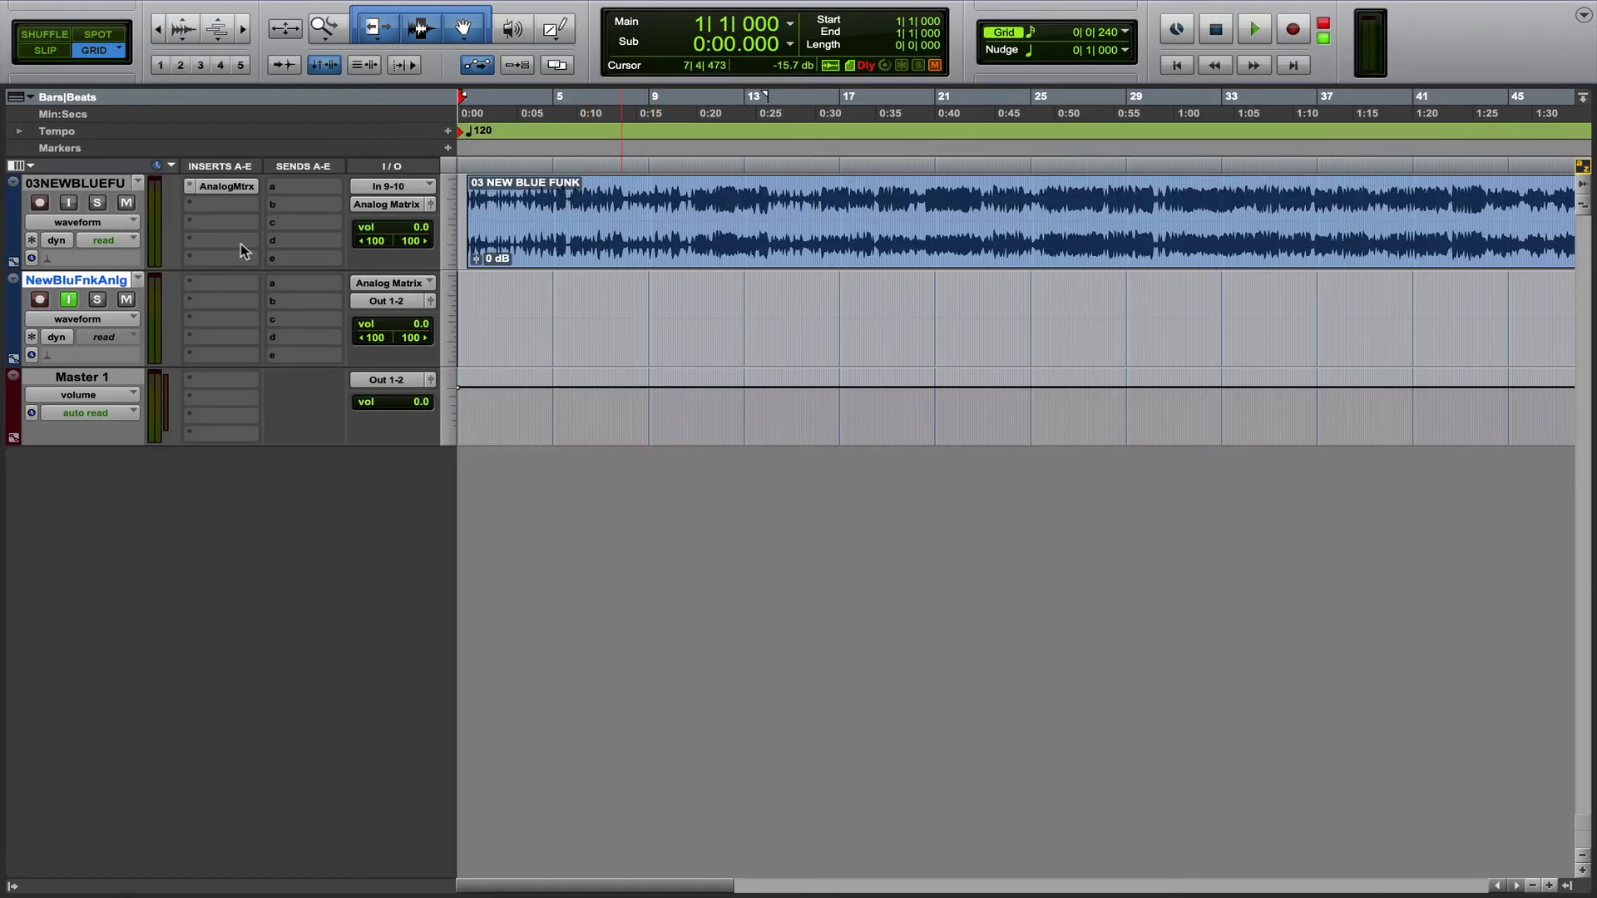
pyautogui.click(223, 186)
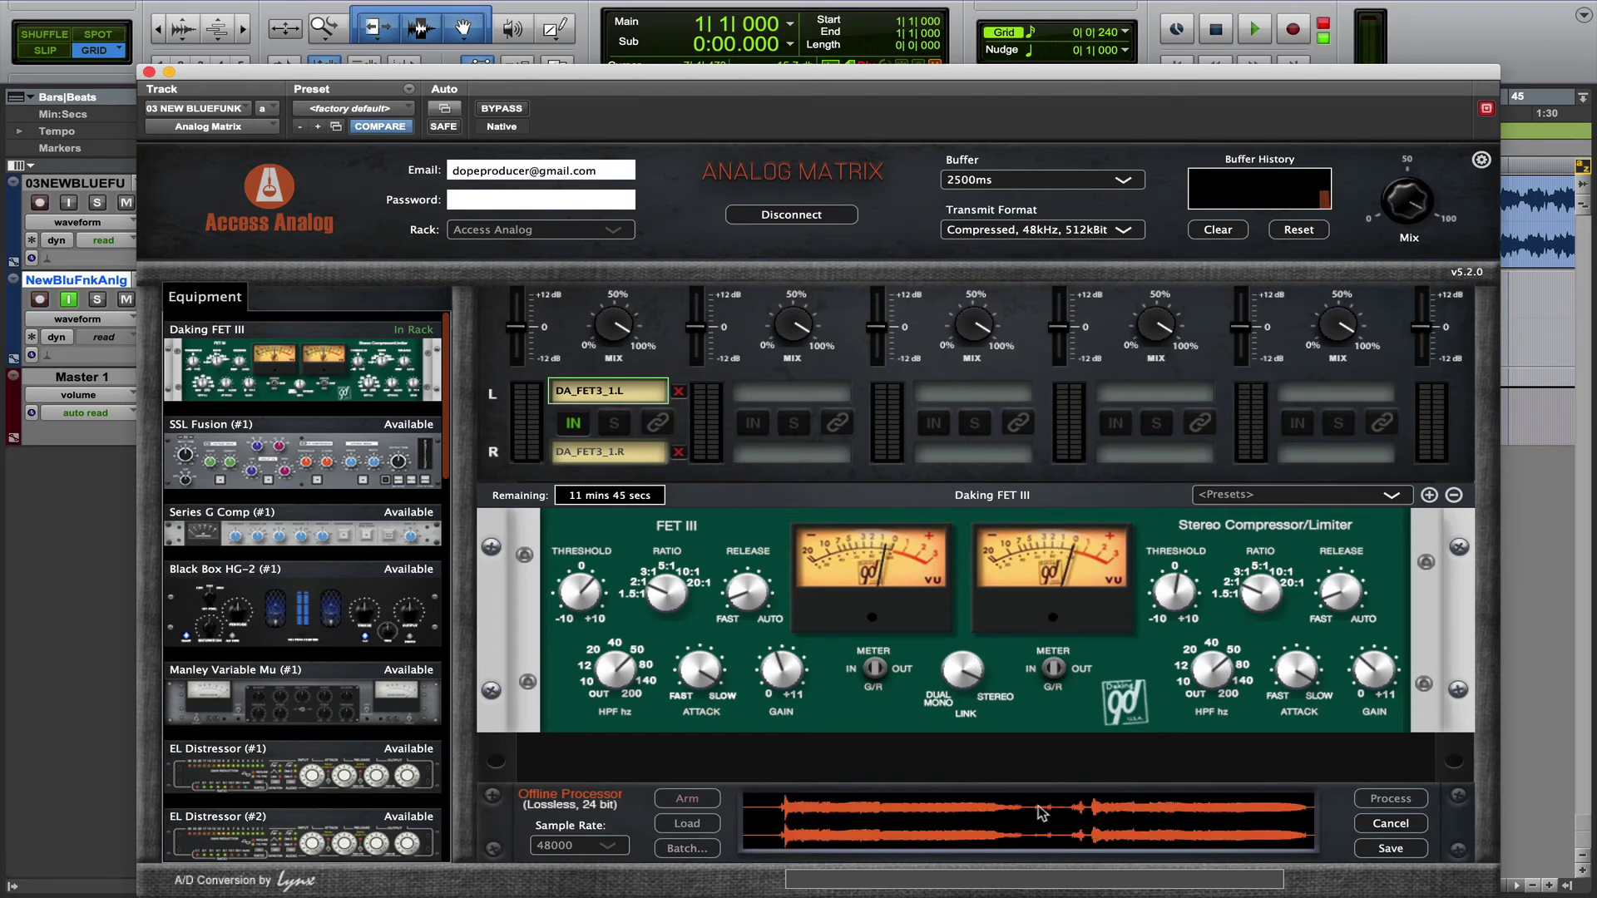
# - Enter 'daking' as the save name, dismiss the file-name prompt, and clear the Offline Processor
pyautogui.click(1397, 852)
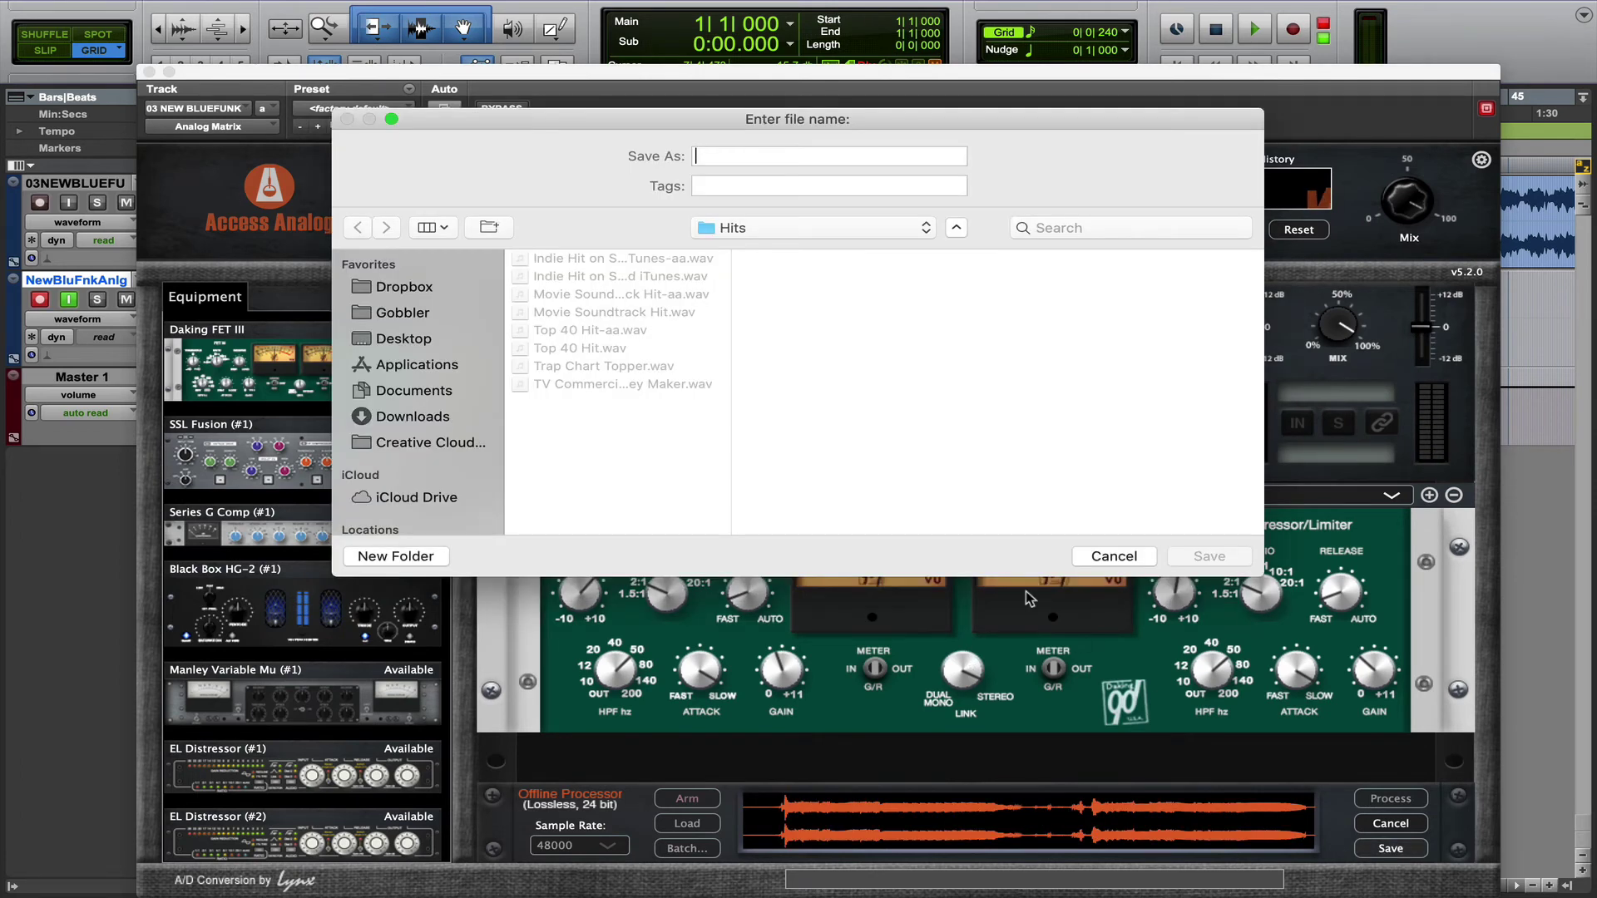
pyautogui.write('daking')
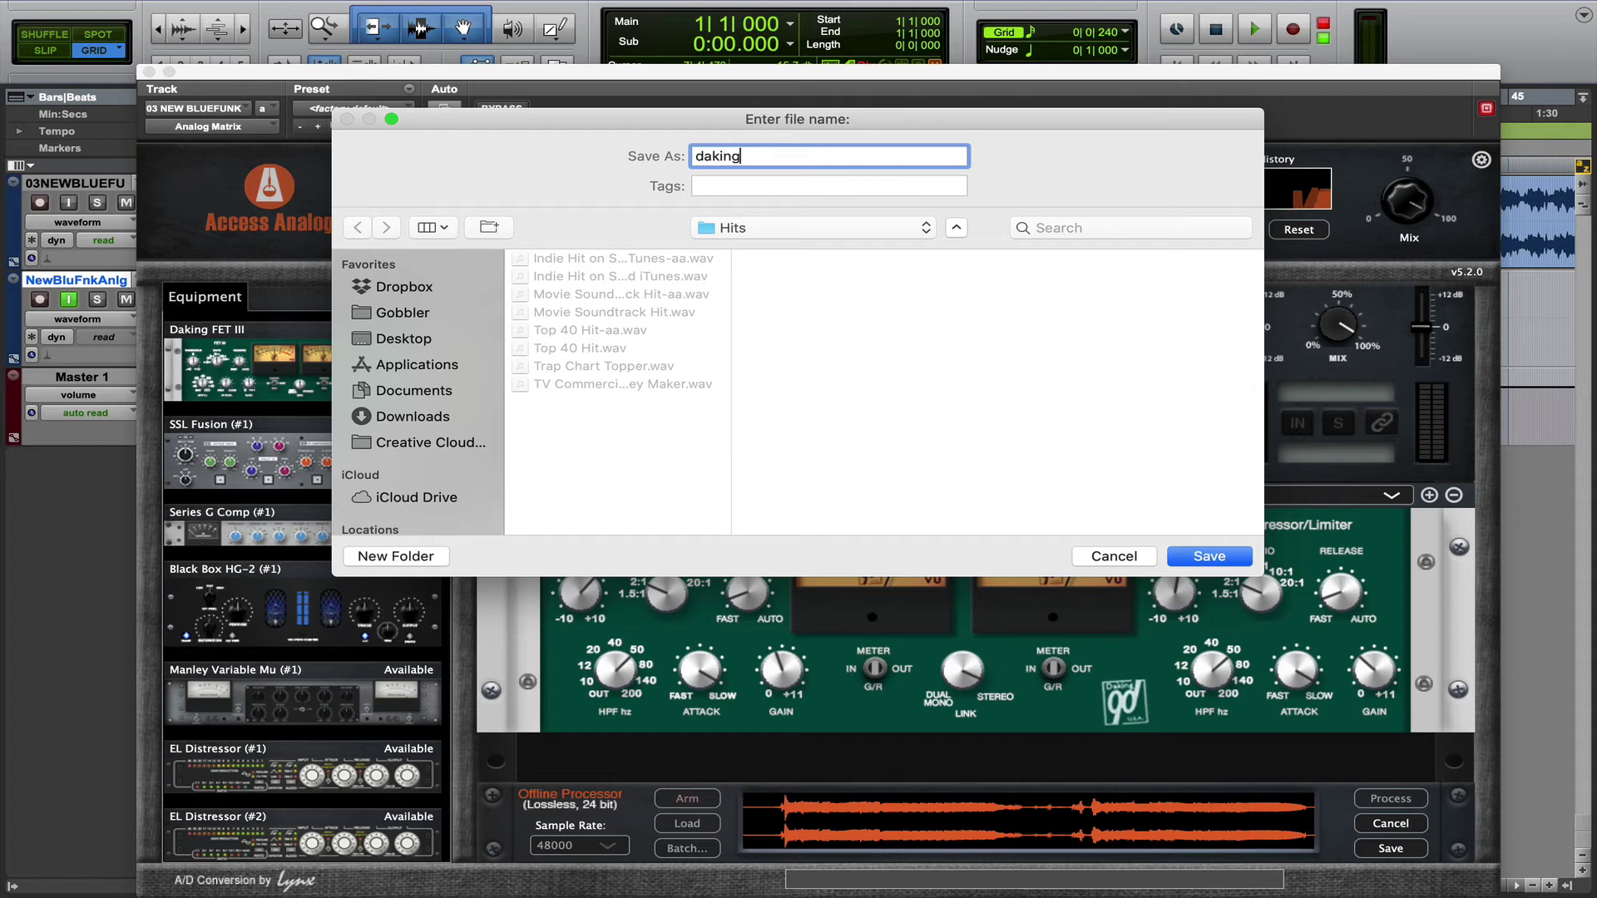
pyautogui.click(1114, 556)
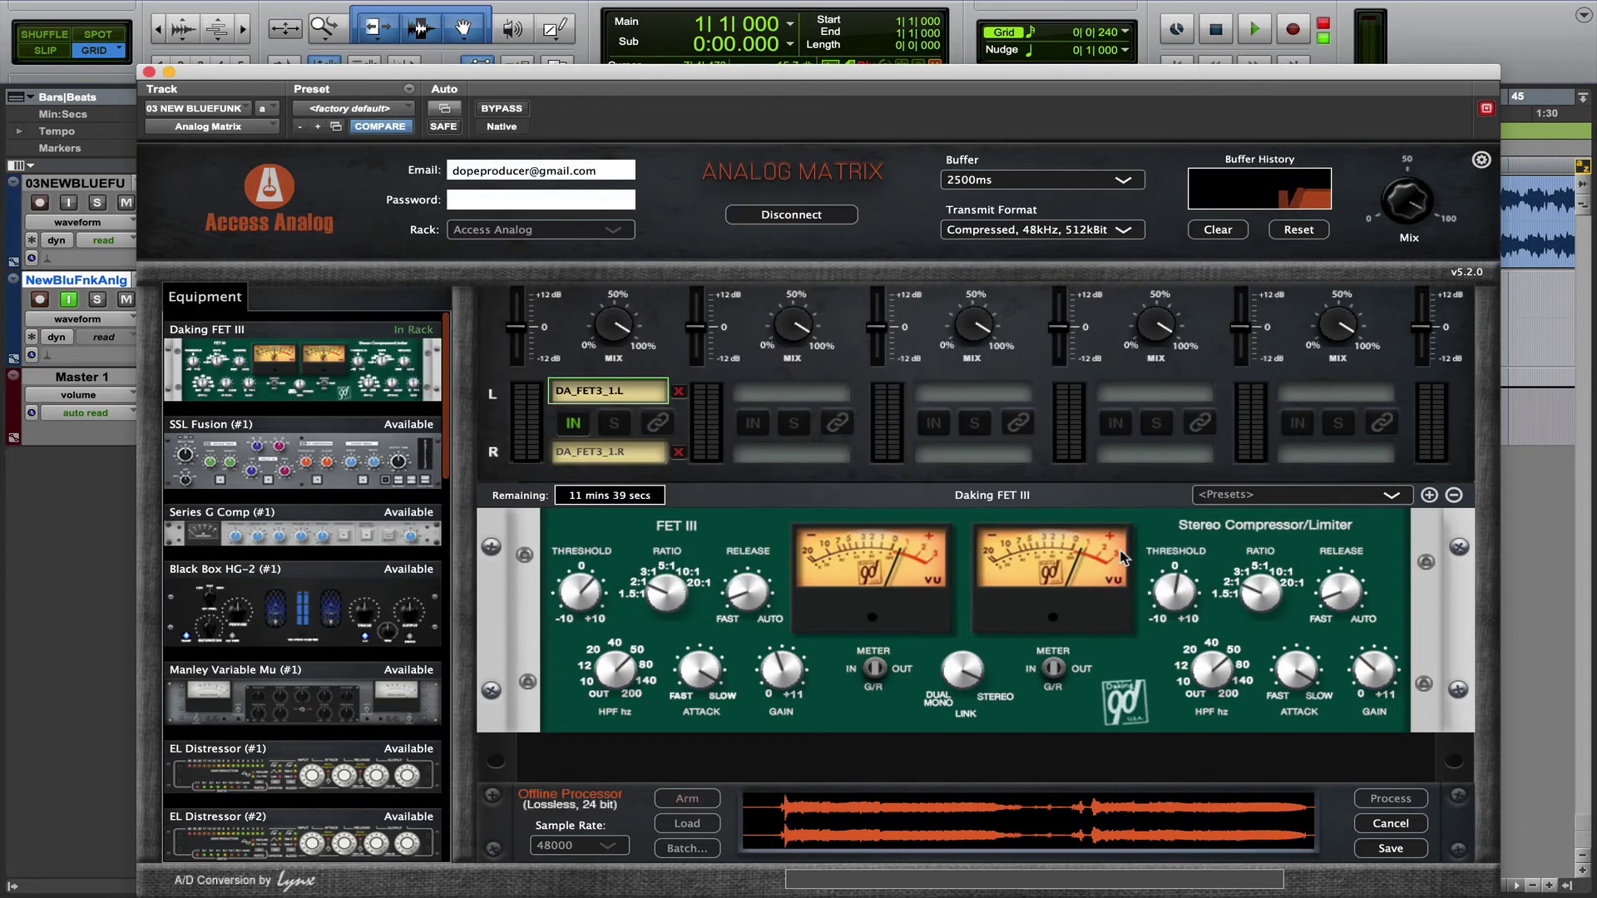
pyautogui.click(1378, 826)
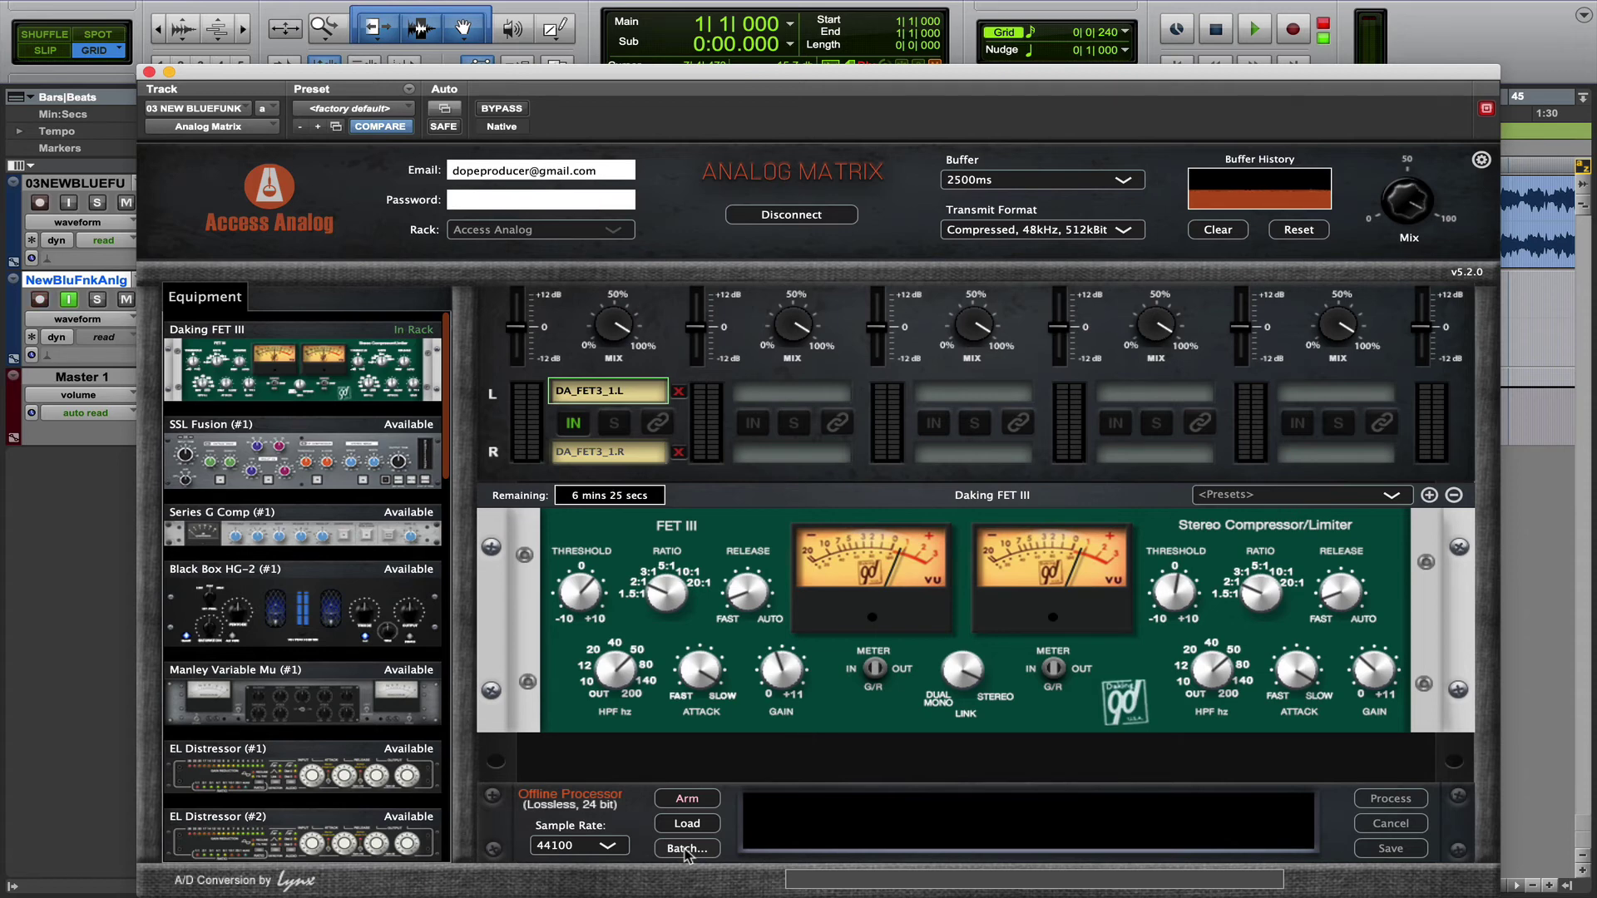
# - Add Indie Hit on Spotify and iTunes, Movie Soundtrack Hit and Top 40 Hit to the batch list
pyautogui.click(685, 849)
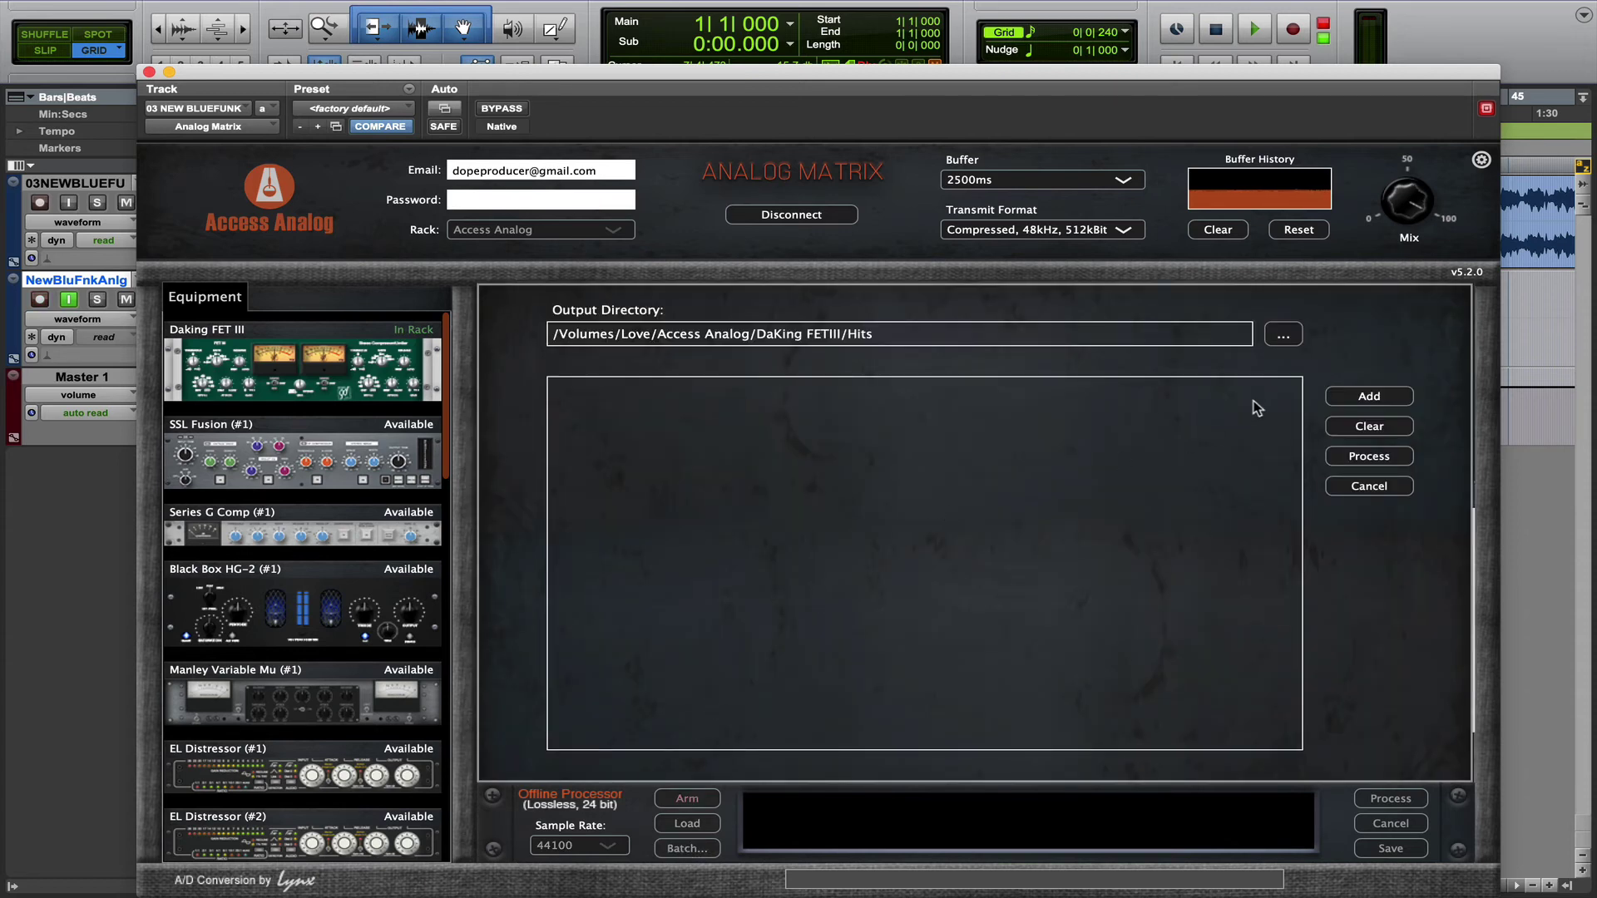
pyautogui.click(1369, 398)
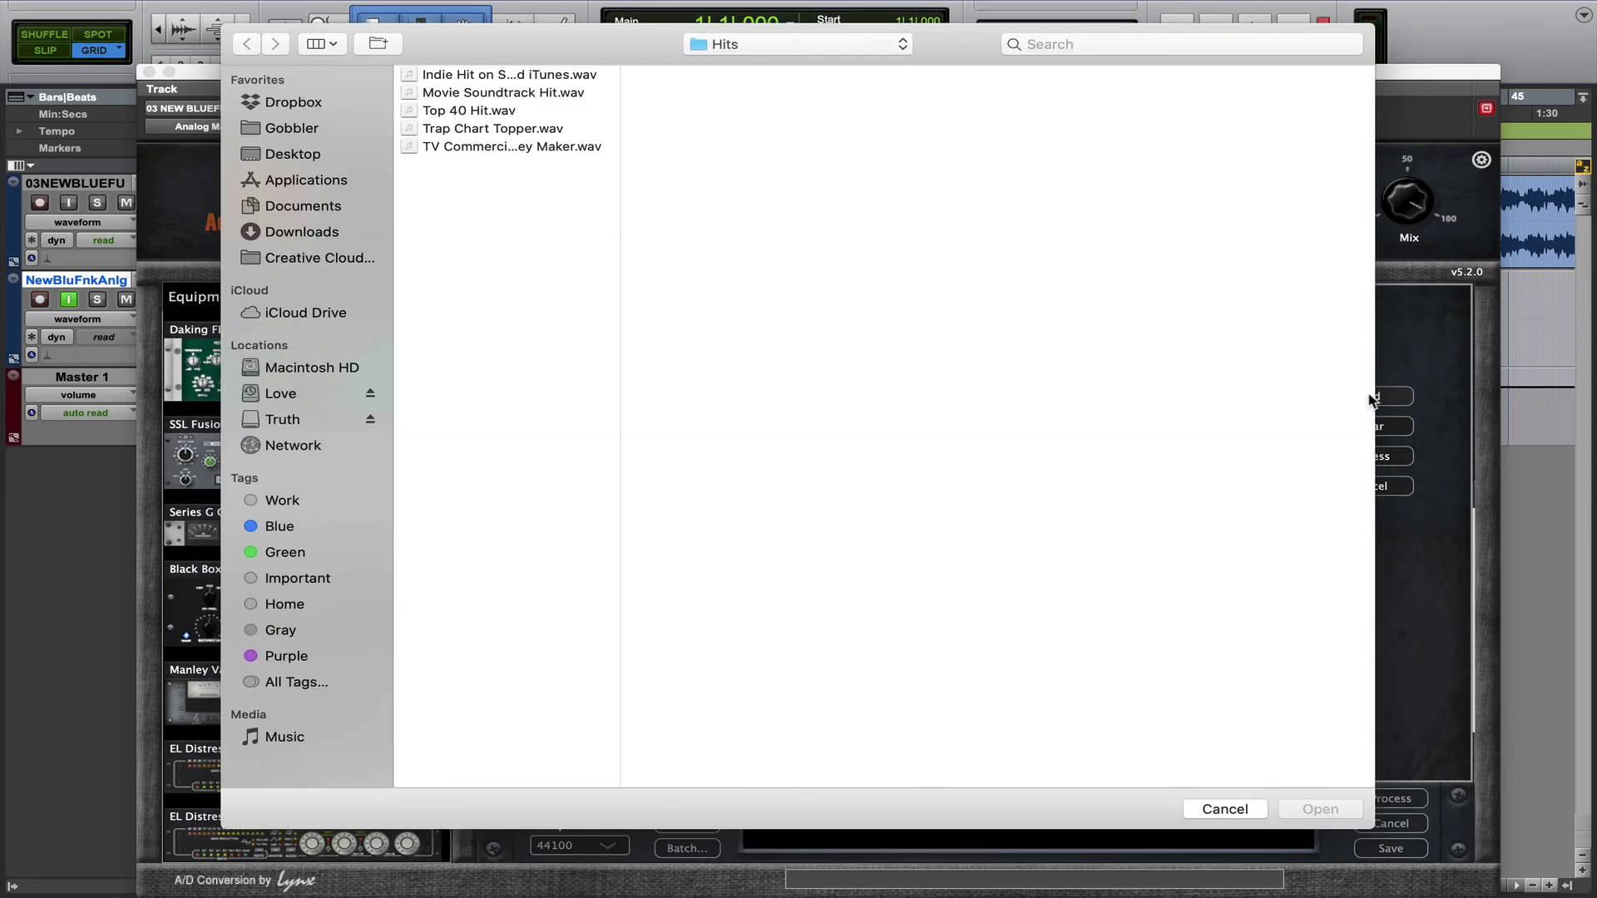
pyautogui.click(569, 76)
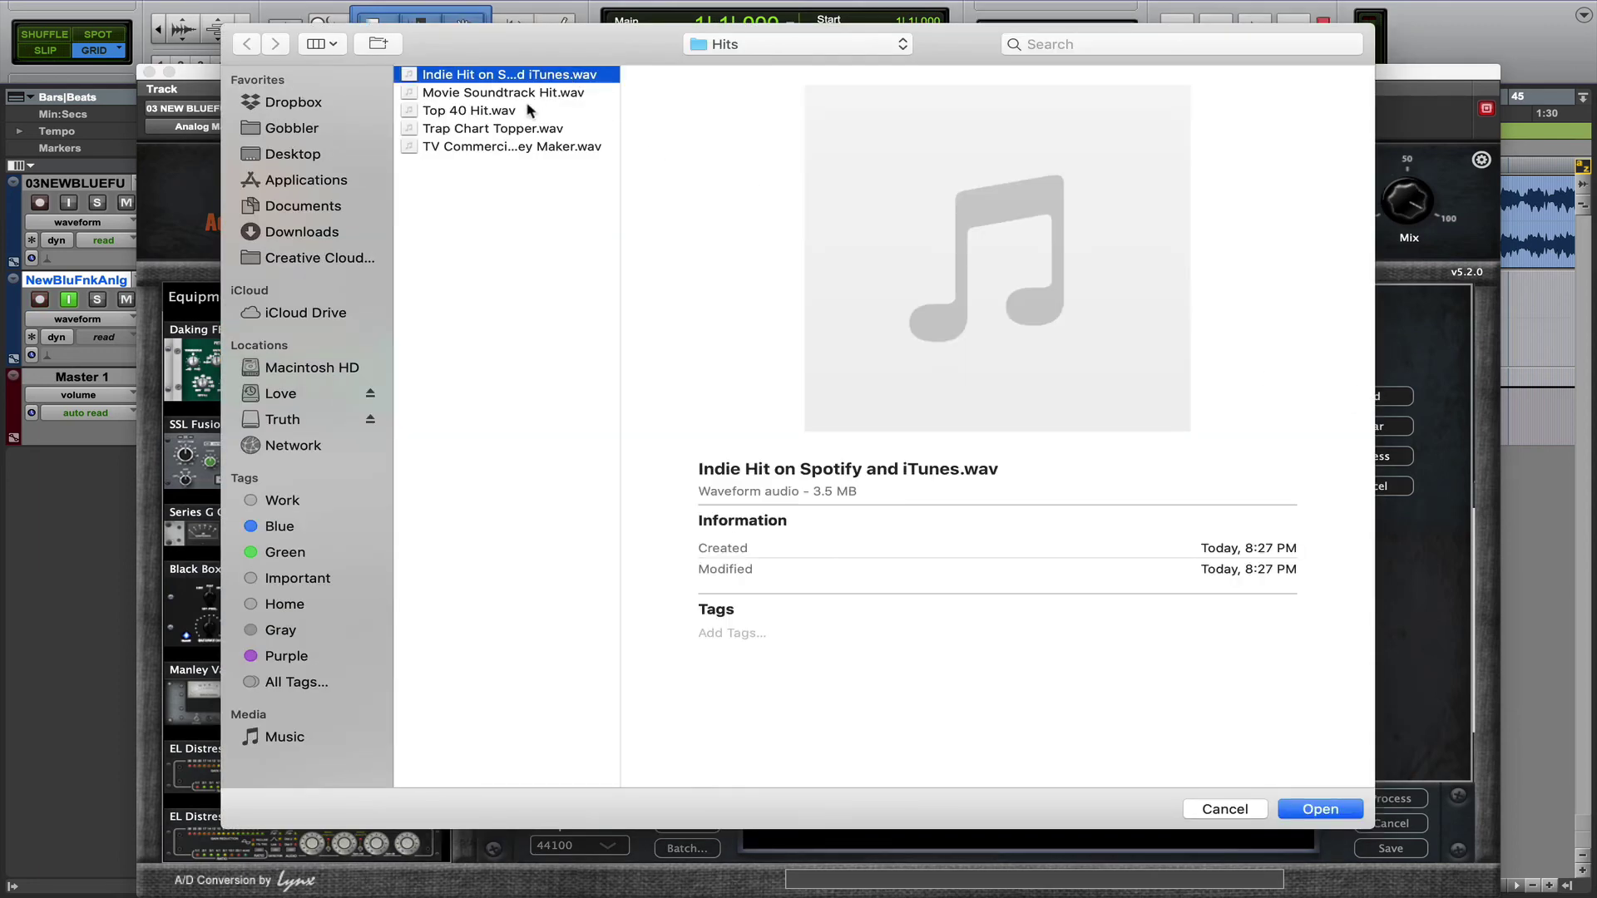
pyautogui.keyDown('shift'); pyautogui.click(527, 110); pyautogui.keyUp('shift')
pyautogui.click(1329, 809)
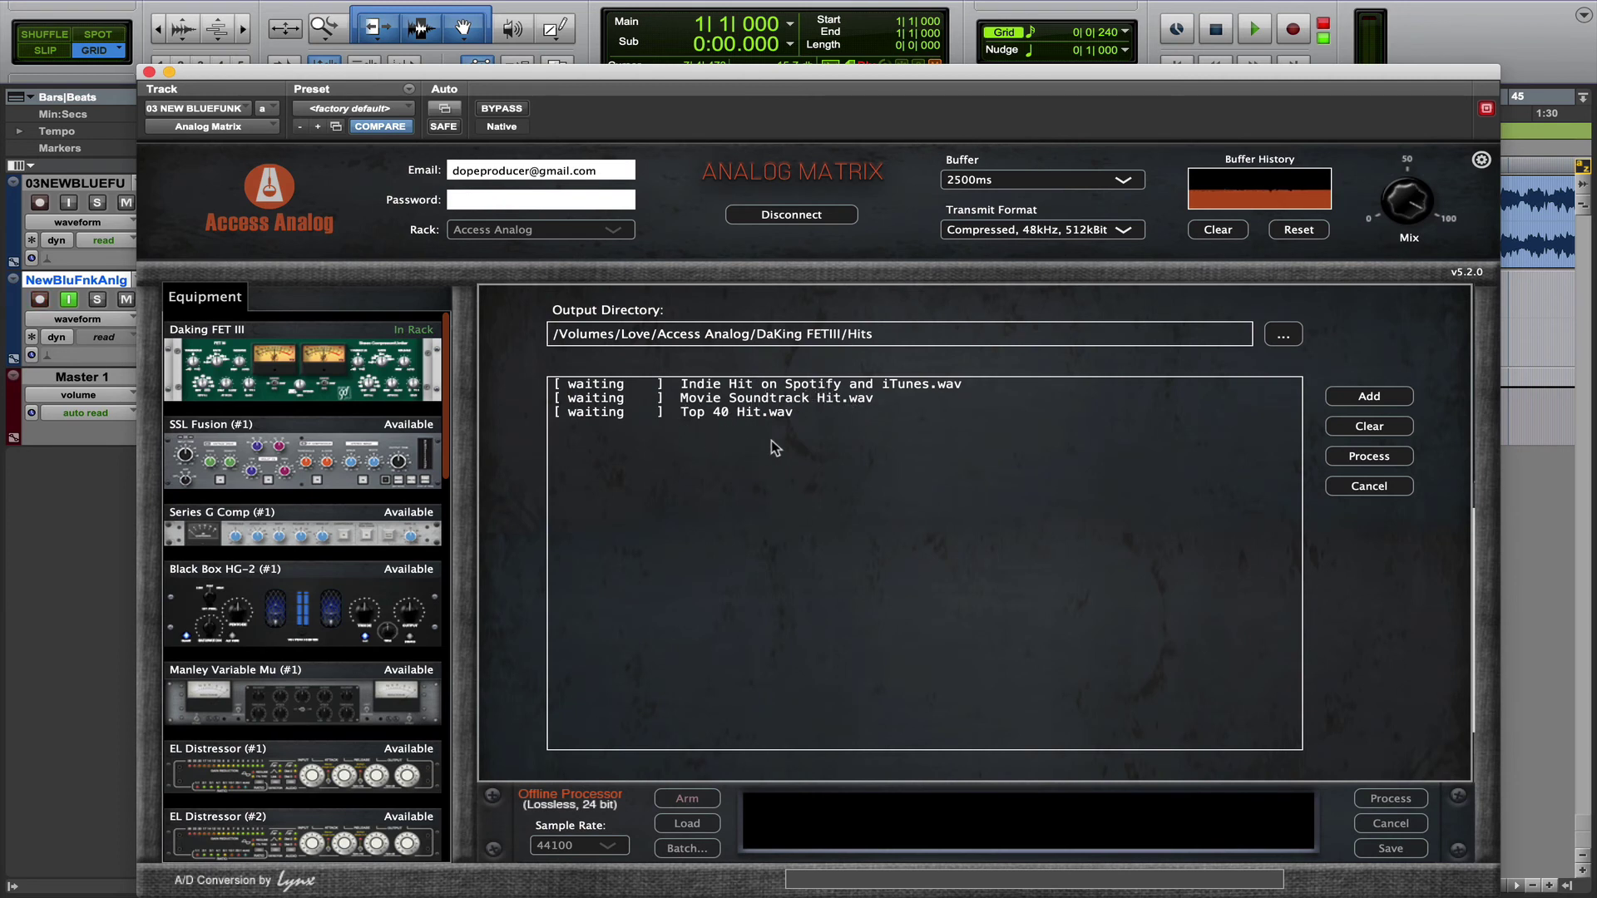
# - Batch process the three queued Hits files through the Daking FET III and check progress
pyautogui.click(1358, 458)
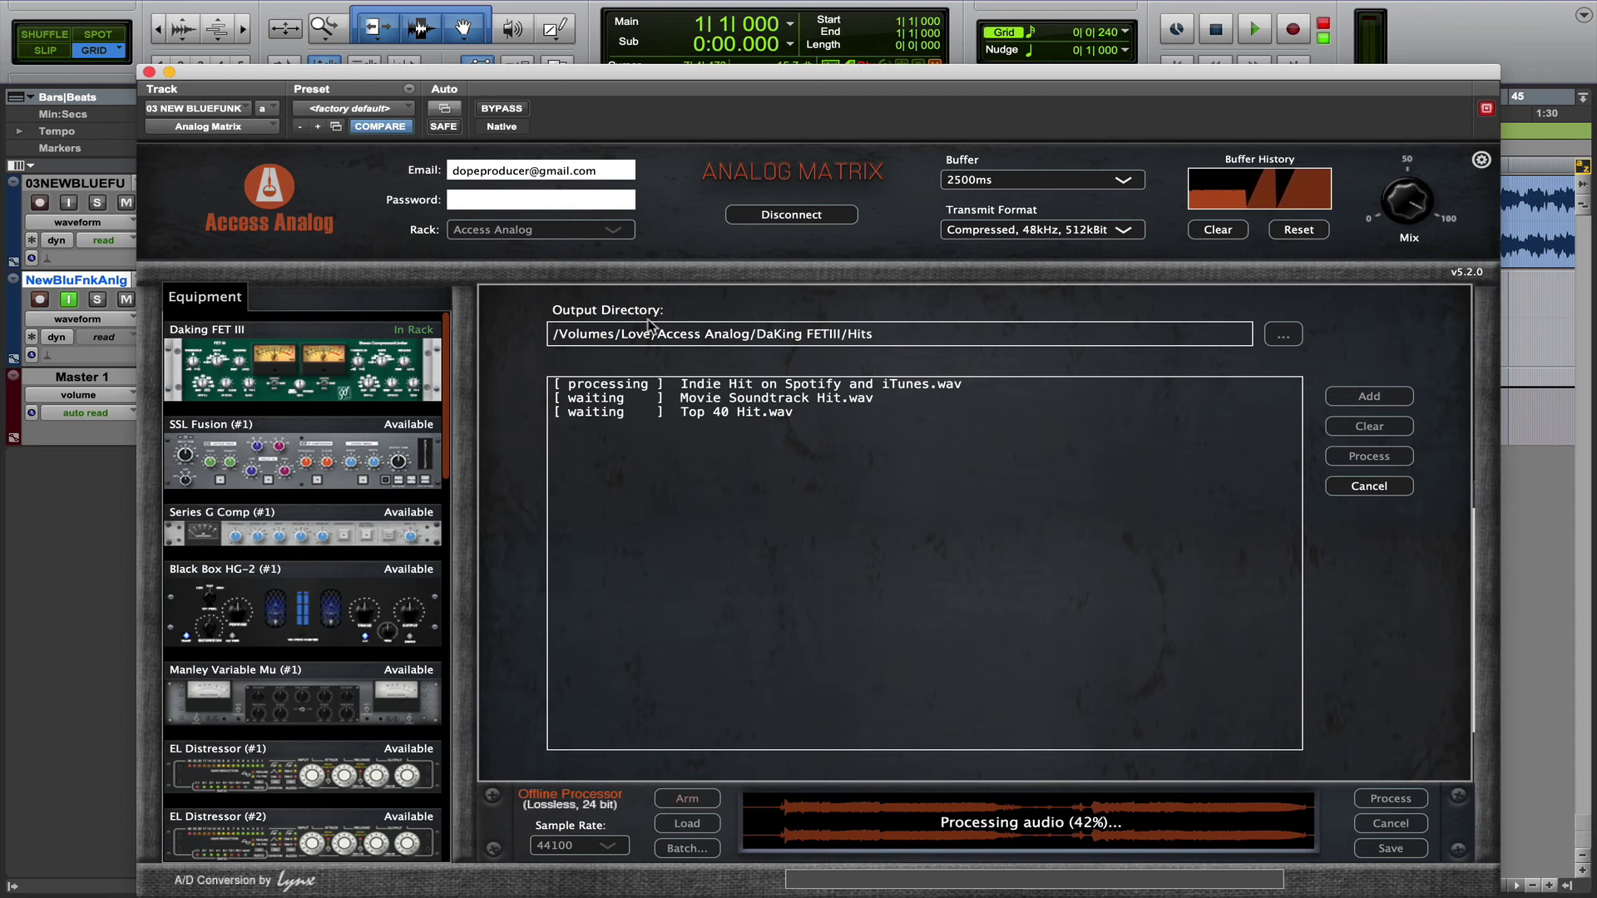
pyautogui.click(150, 71)
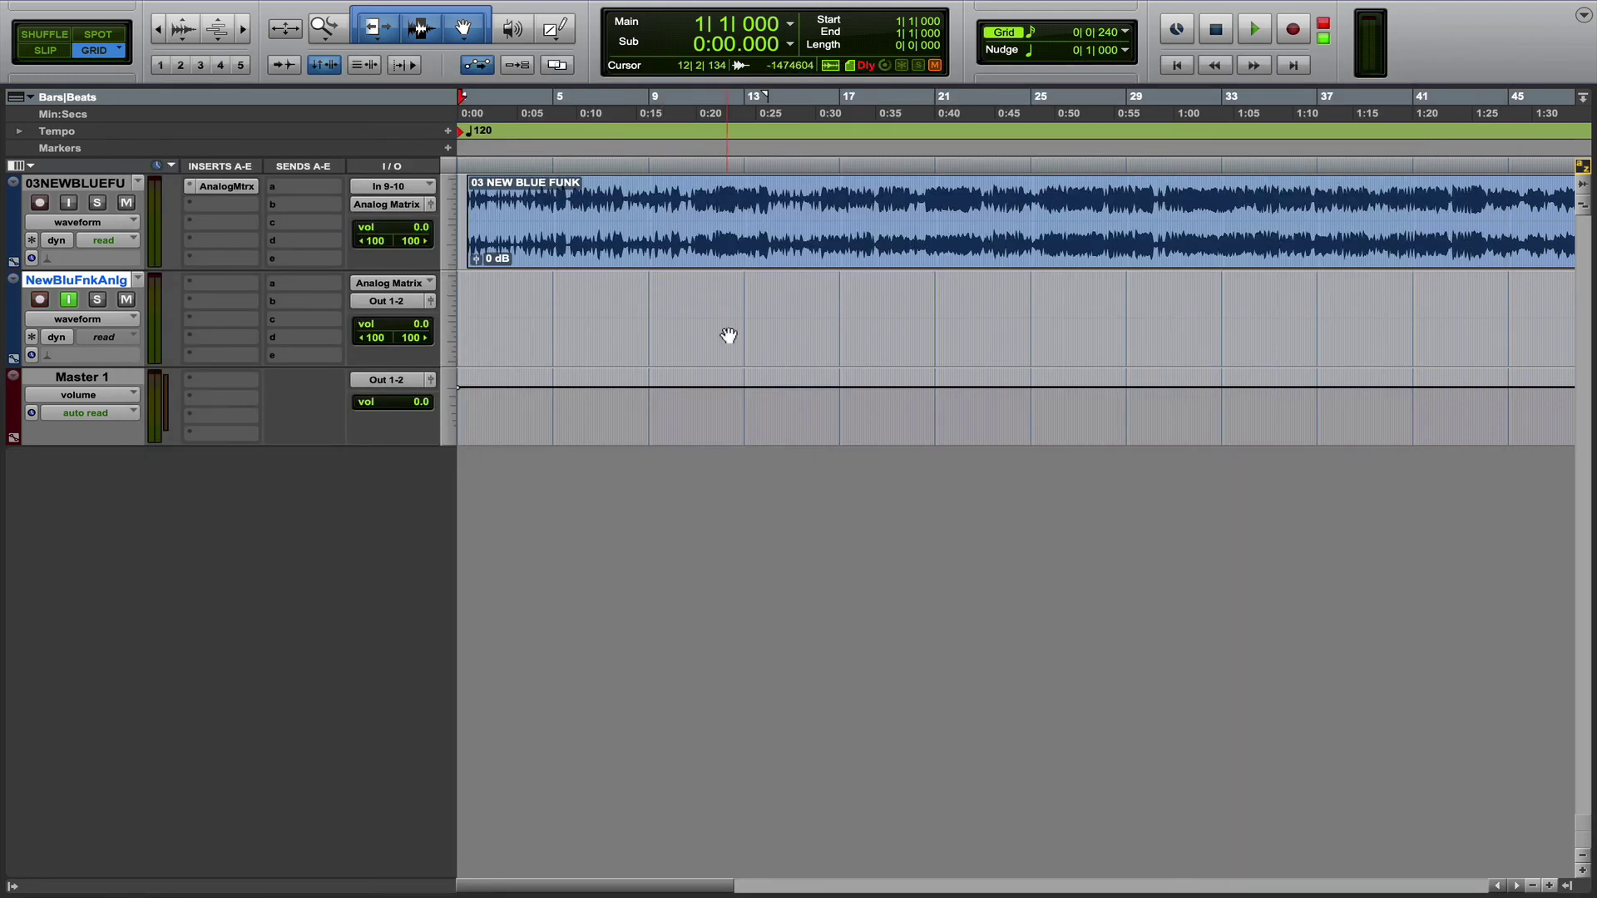
pyautogui.click(220, 186)
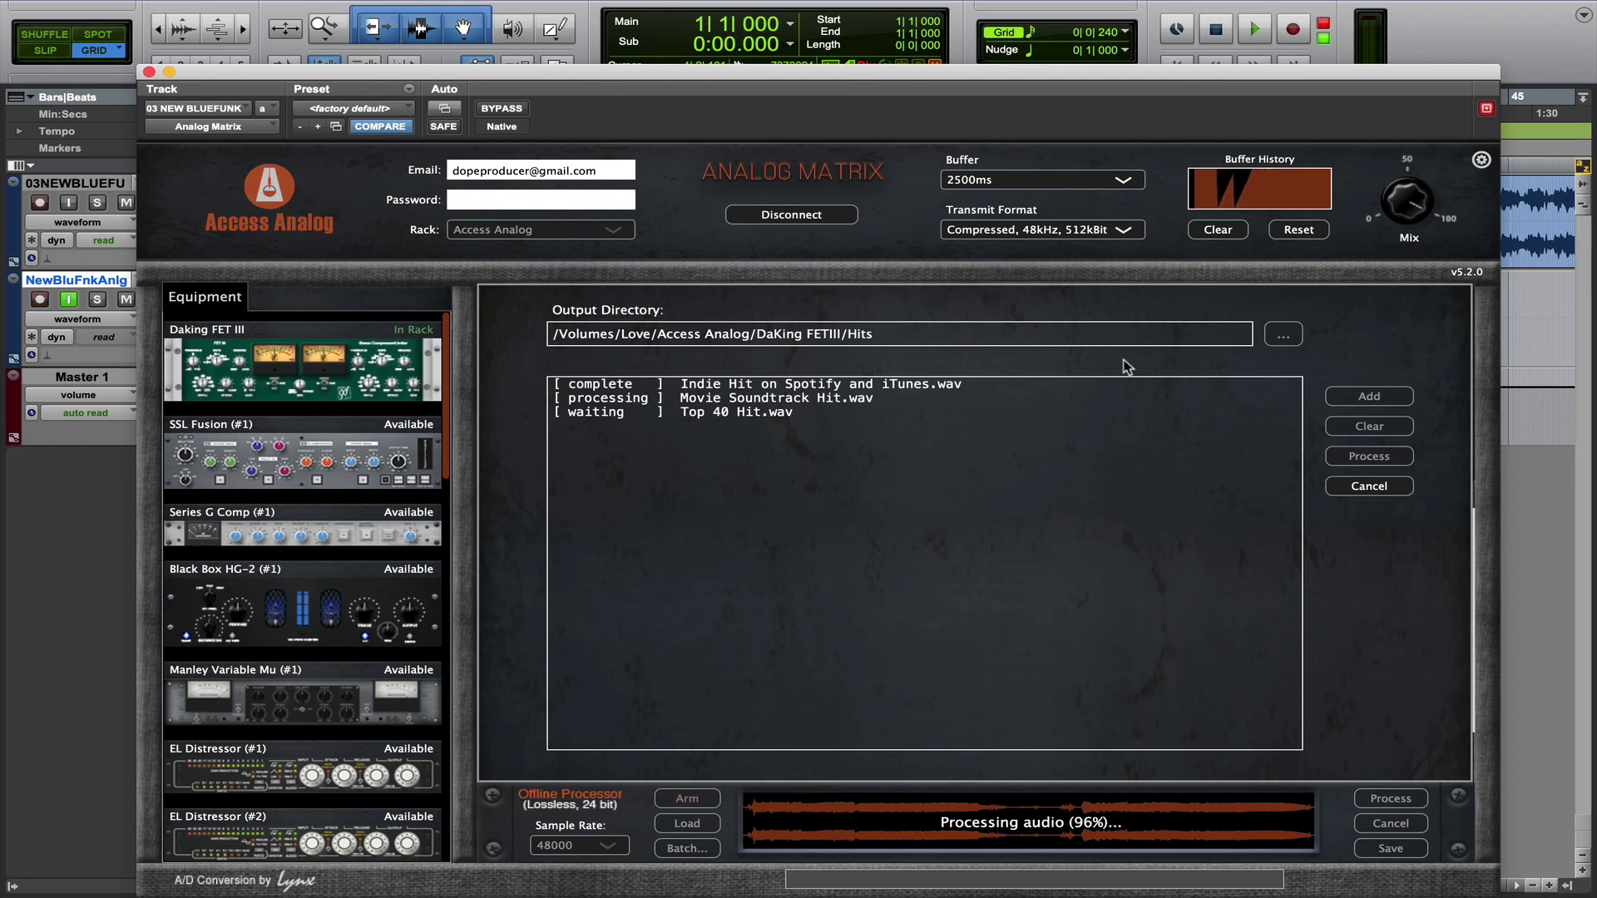
# - In Finder's Hits folder, preview the processed Movie Soundtrack Hit-aa.wav output file
pyautogui.moveTo(925, 895)
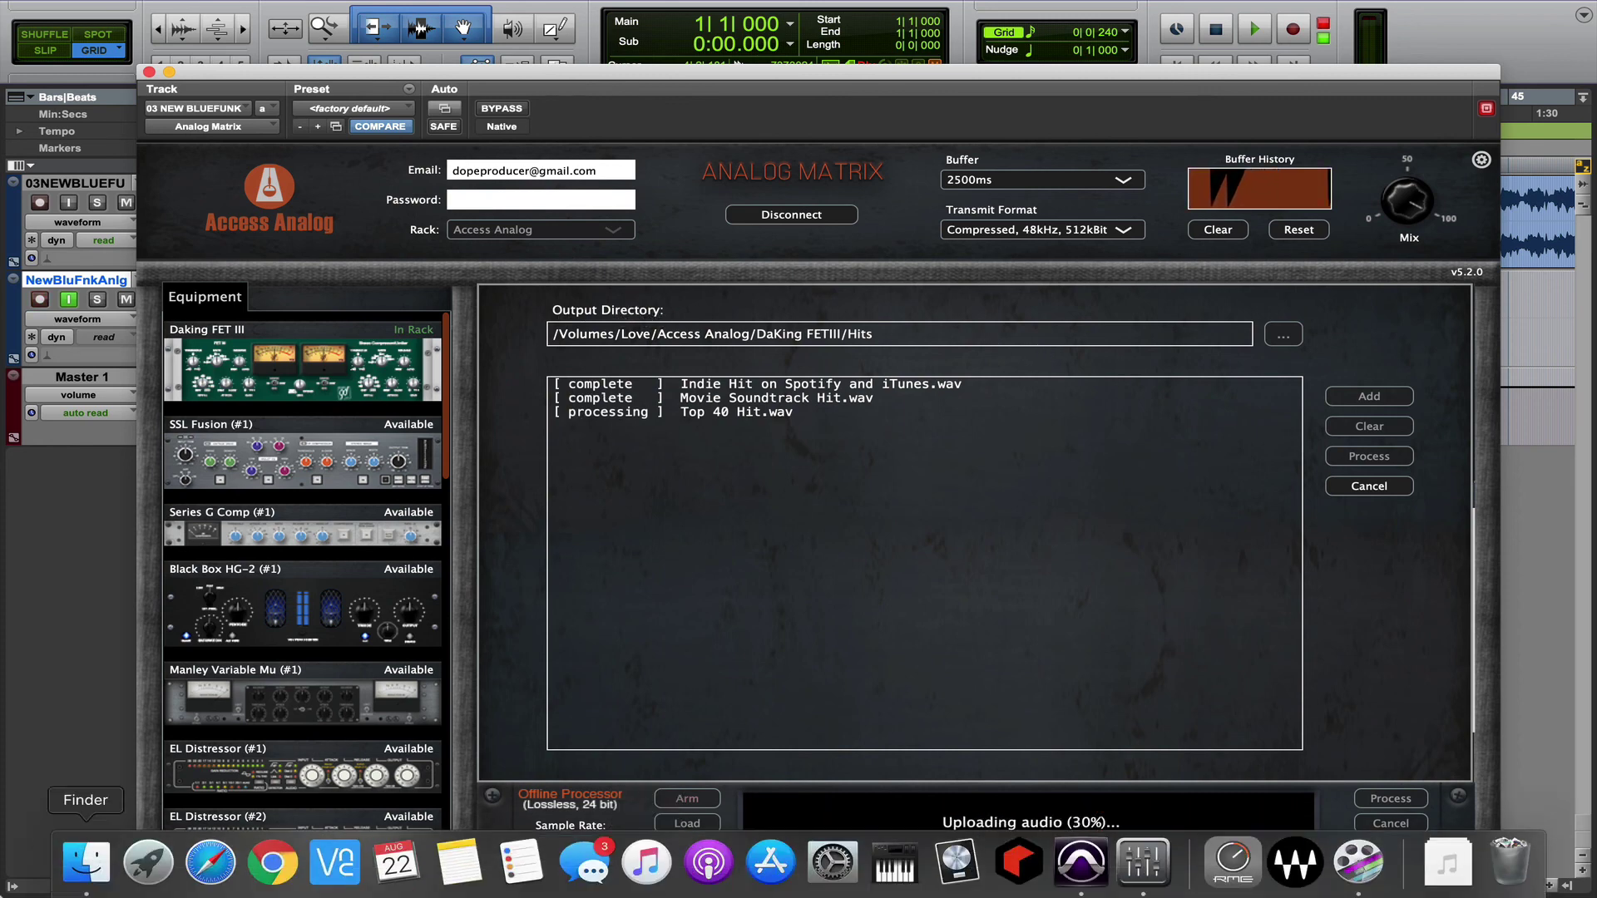
pyautogui.click(90, 869)
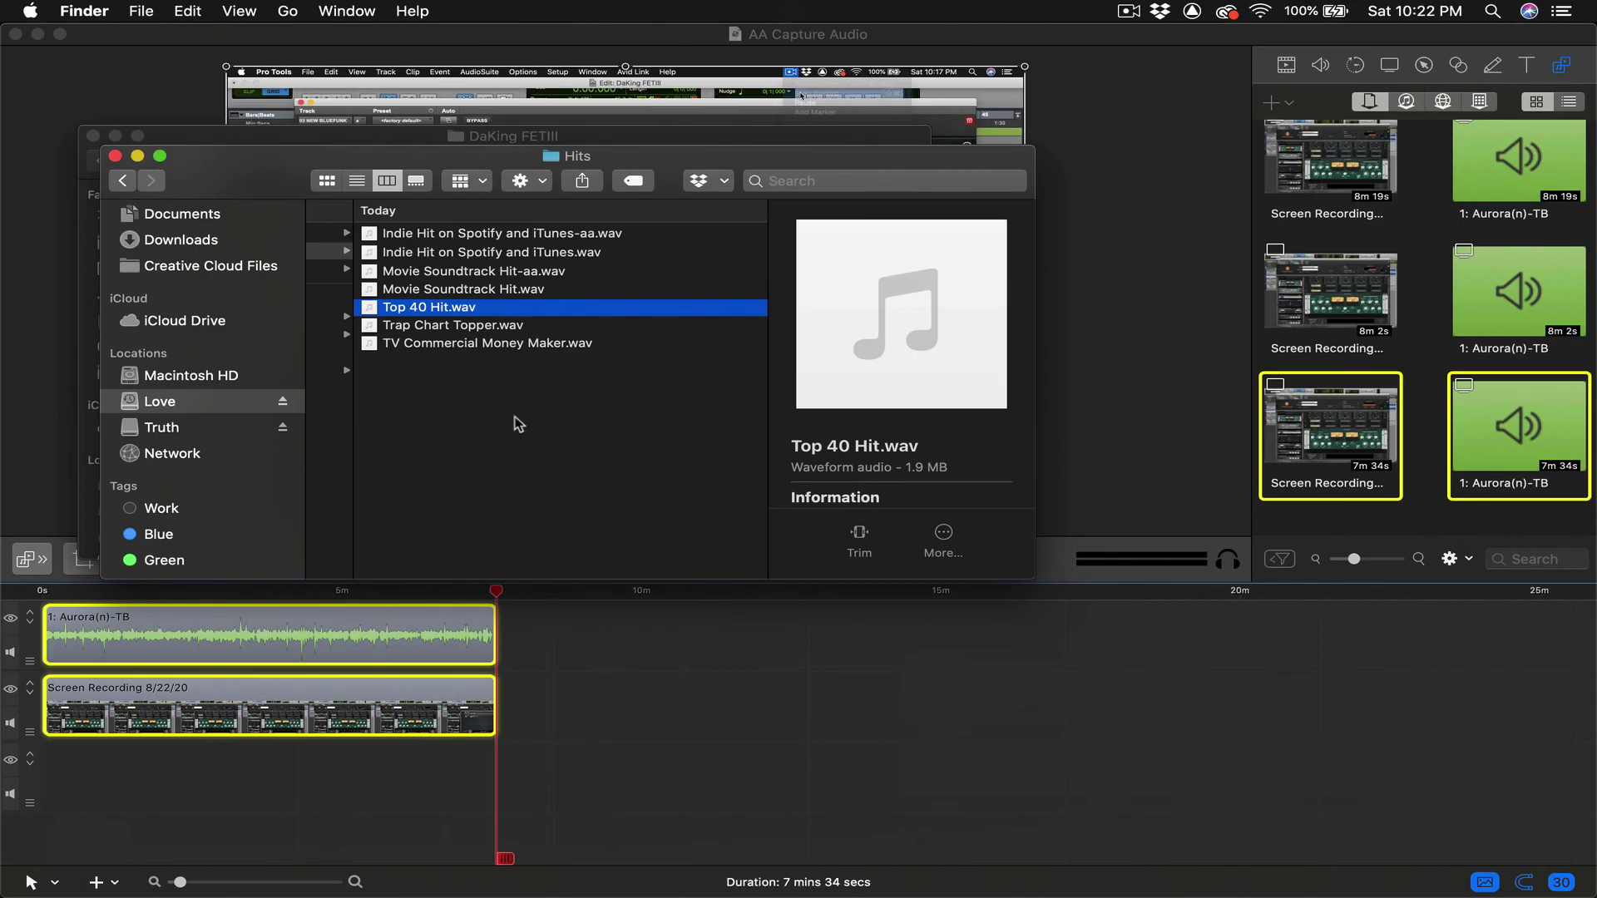
pyautogui.click(559, 273)
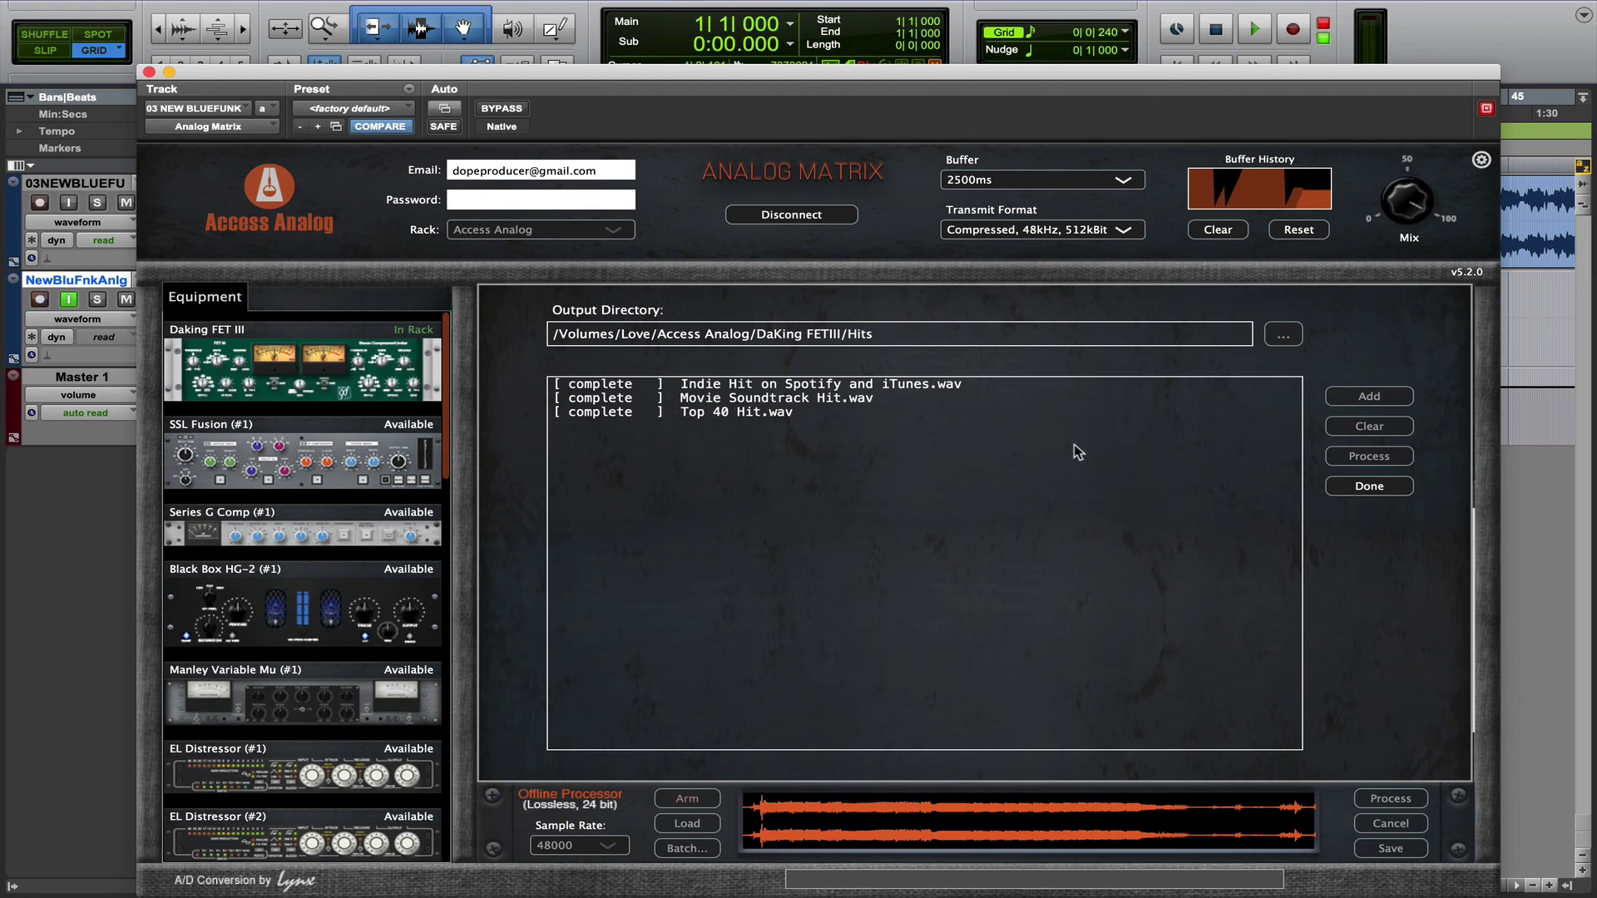
# - Close the completed batch list to return to the Daking FET III rack view
pyautogui.click(1369, 487)
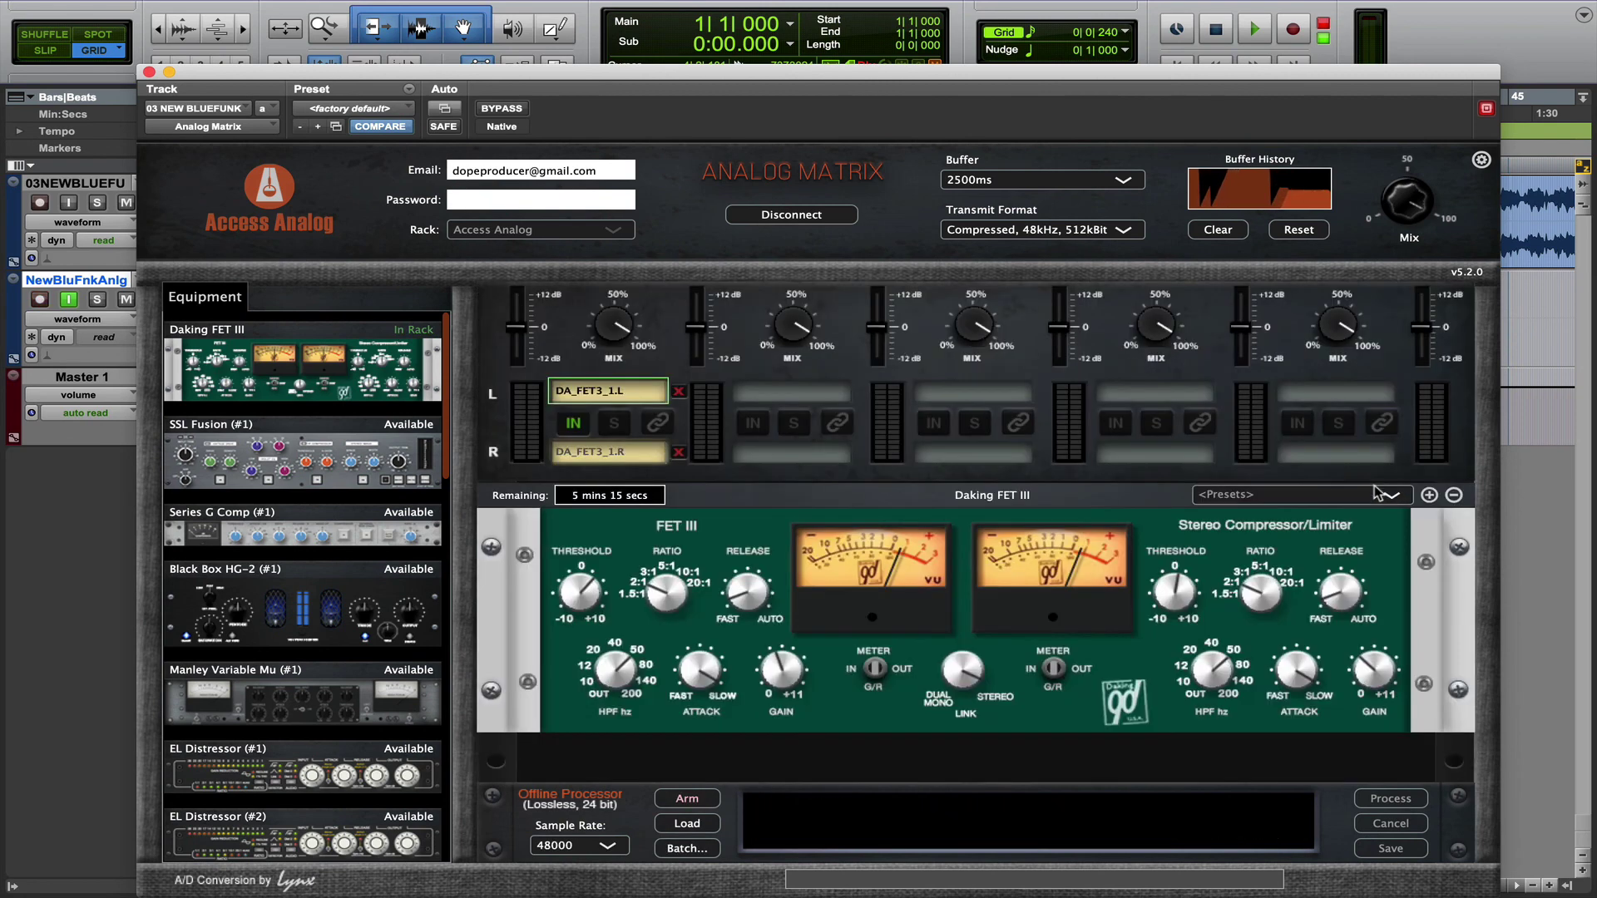